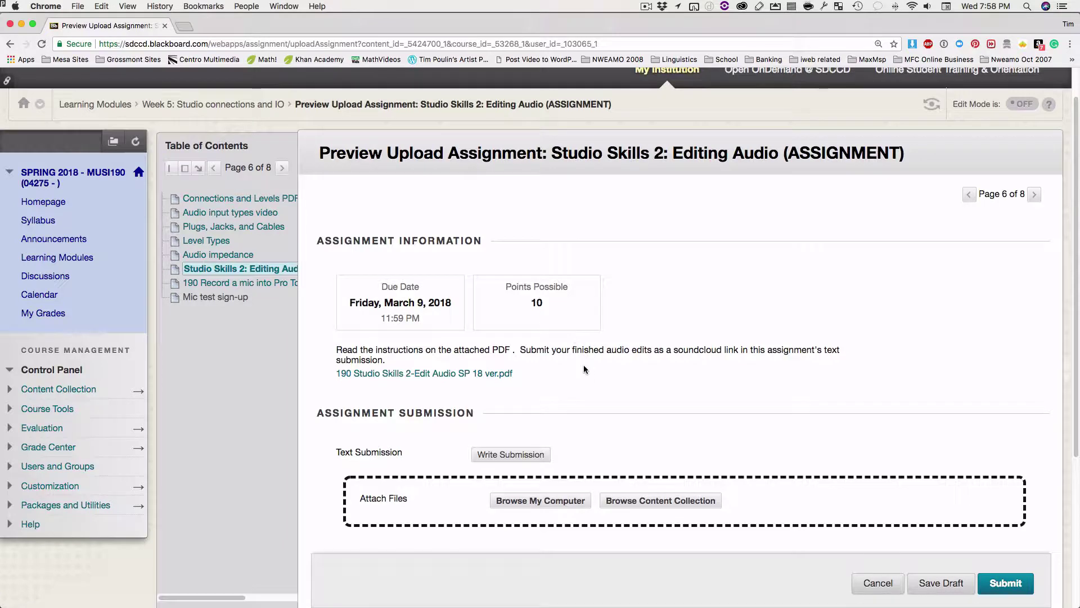
- Review the Studio Skills 2 assignment details and open the attached PDF 190 Studio Skills 2-Edit Audio SP 18 ver.pdf
scroll(582, 365, down, 3)
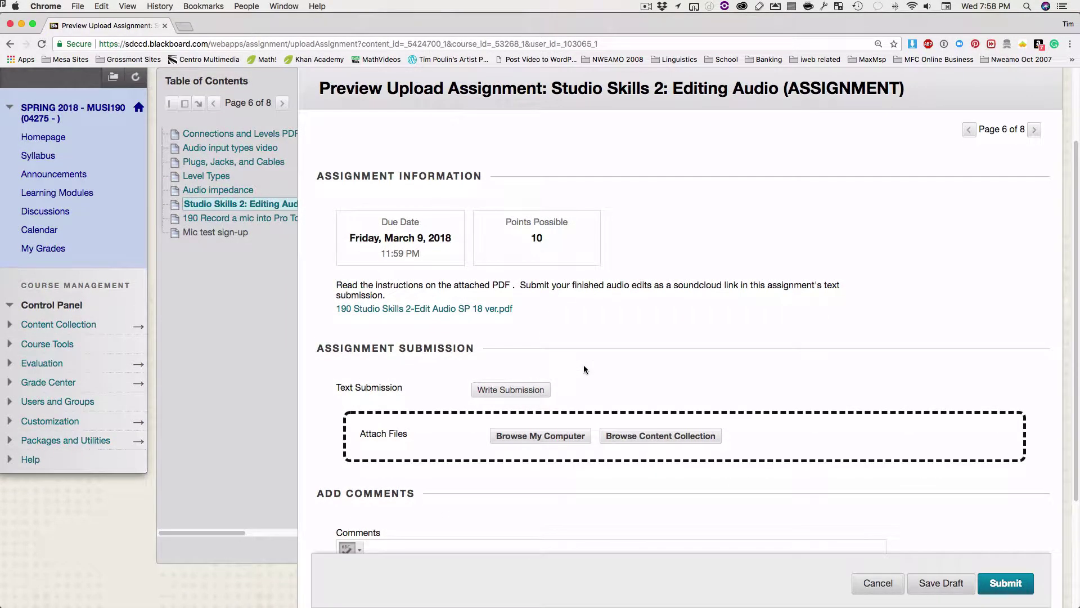
scroll(583, 369, up, 2)
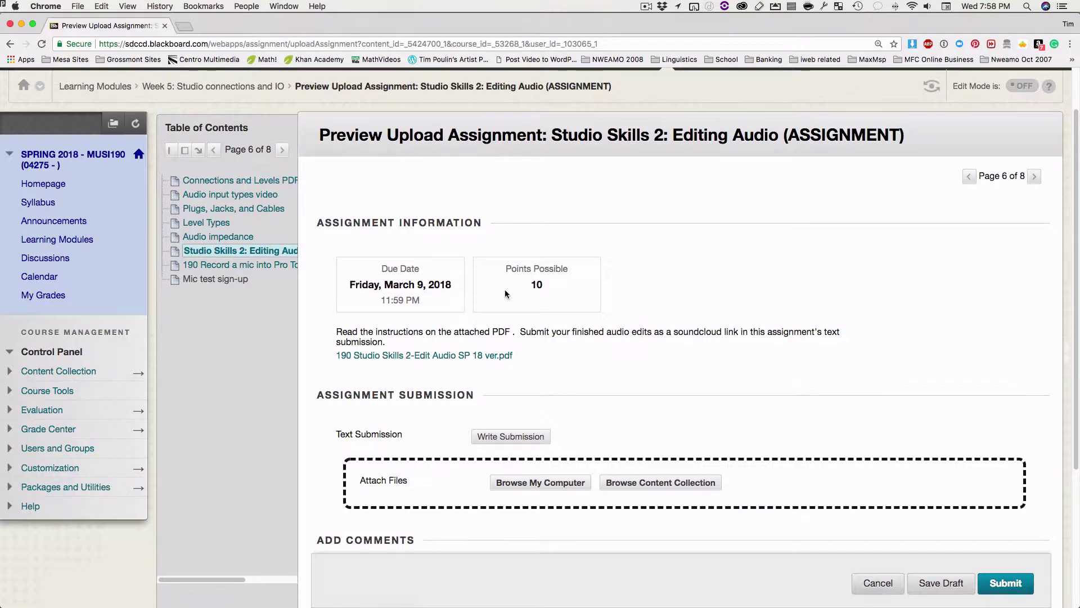
scroll(504, 293, down, 2)
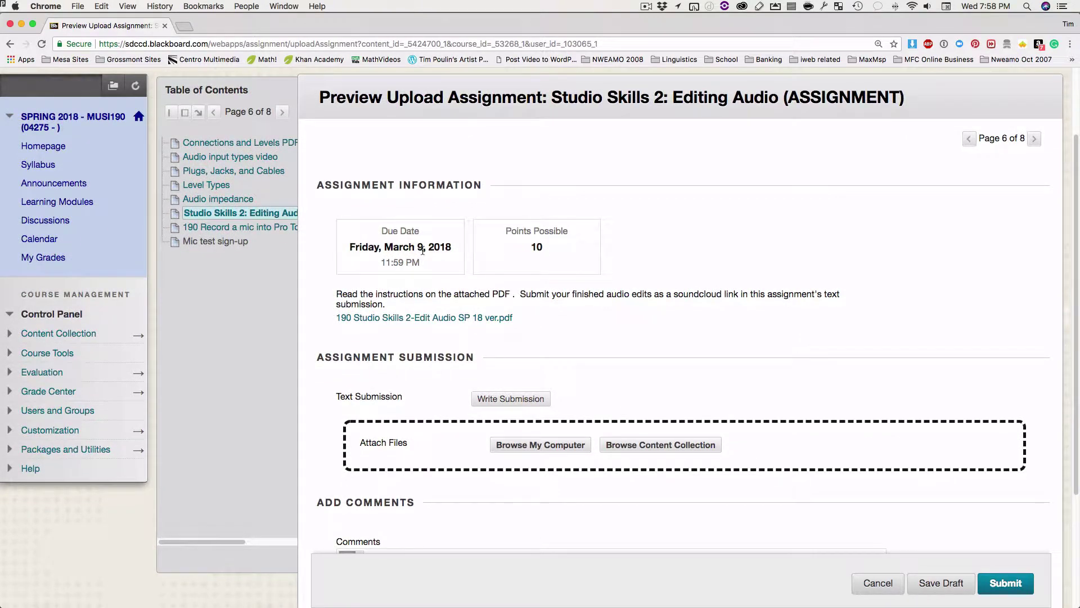
scroll(455, 271, down, 3)
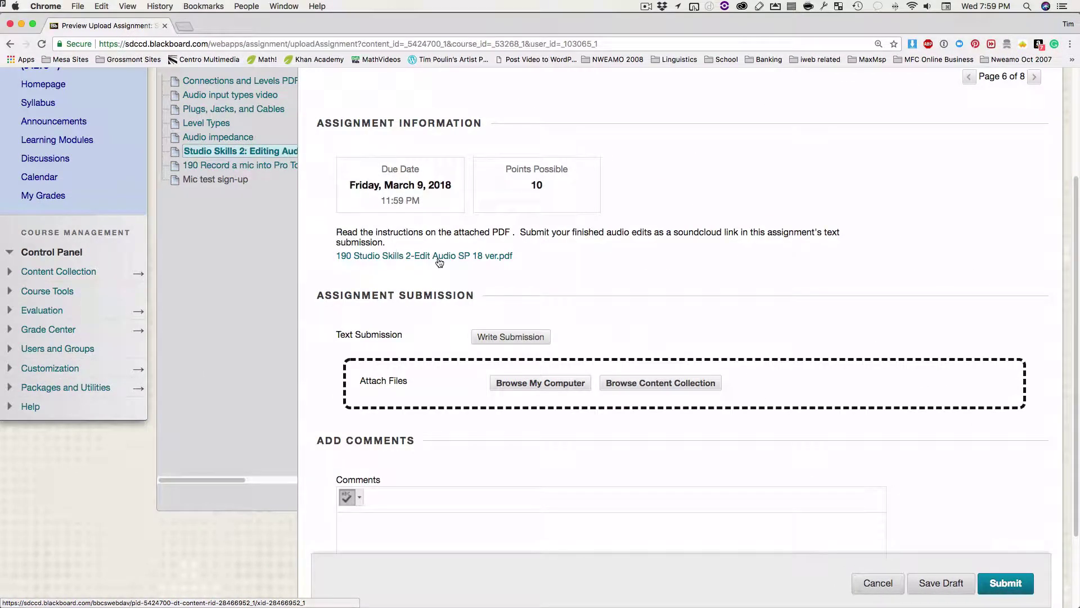
click(438, 259)
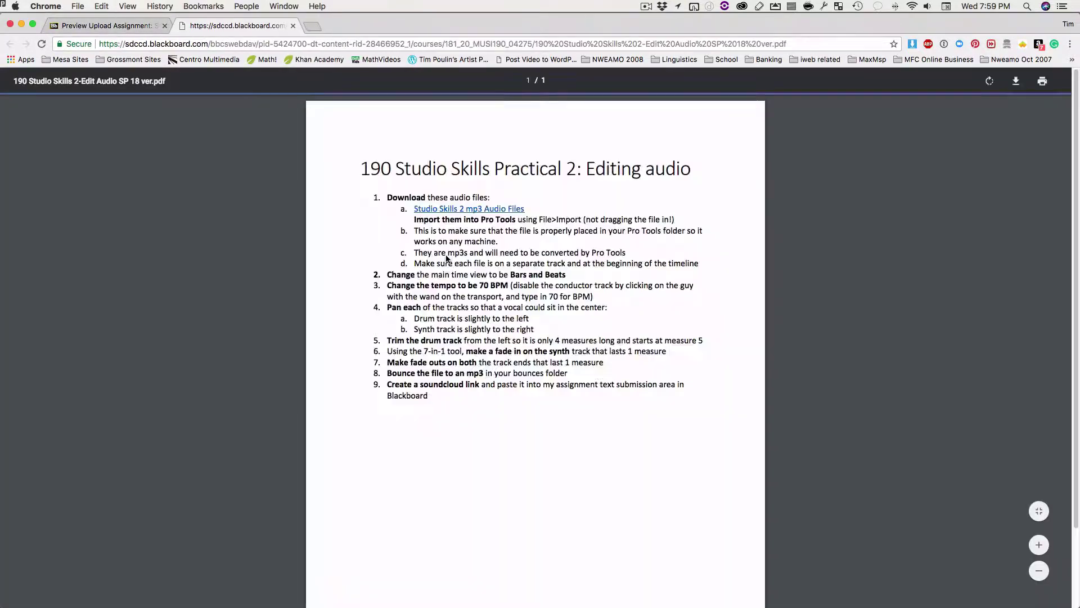
- Enlarge the instructions PDF and read the audio editing steps, including the requirement to use File>Import
key(super+equal)
key(super+equal)
key(super+equal)
key(super+equal)
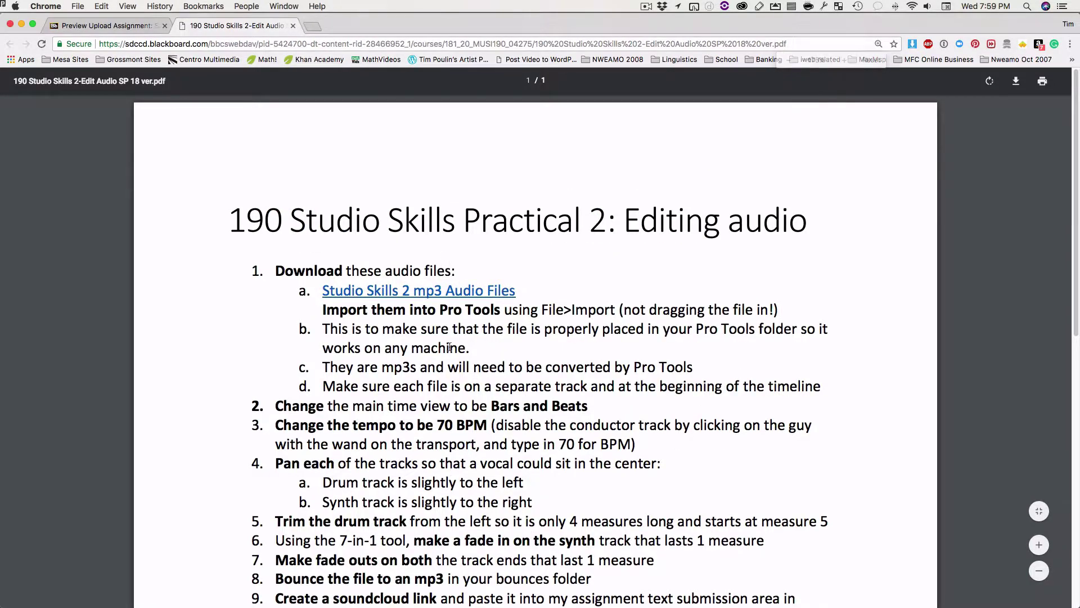
scroll(446, 254, down, 3)
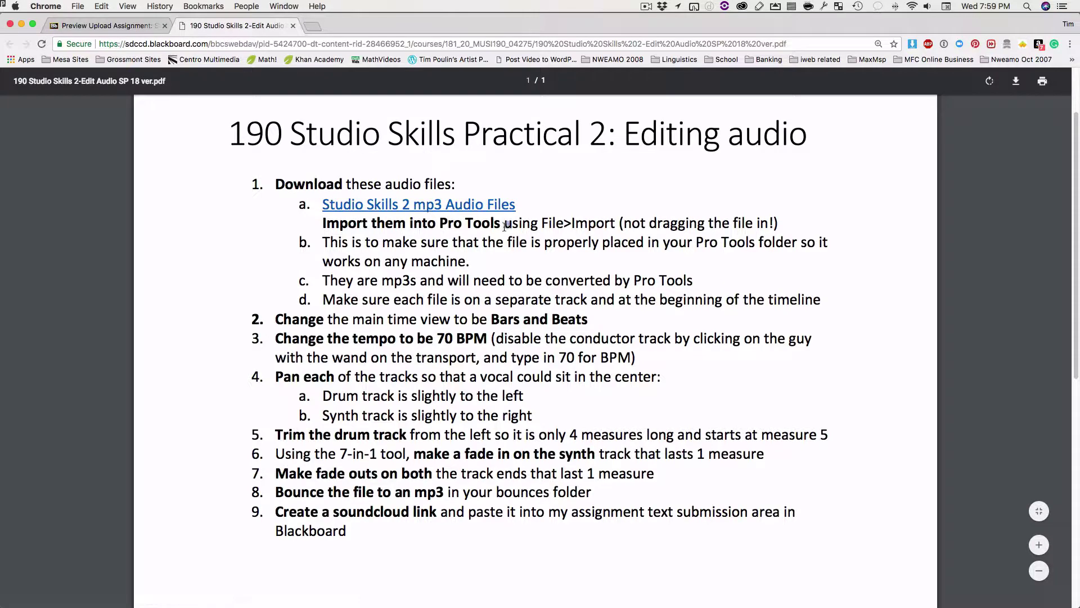
drag(504, 224, 617, 225)
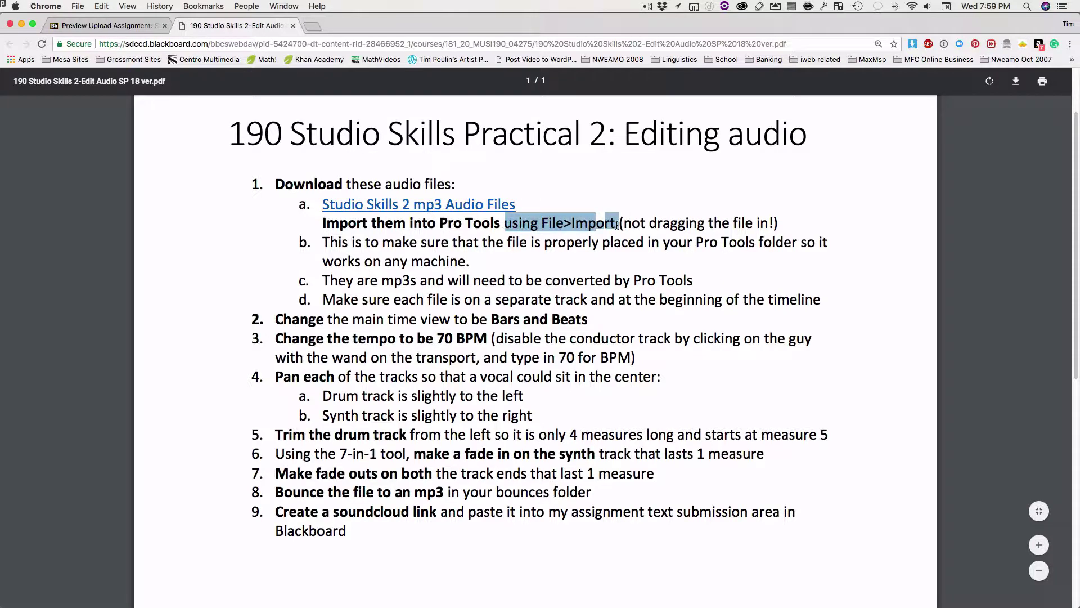
click(642, 231)
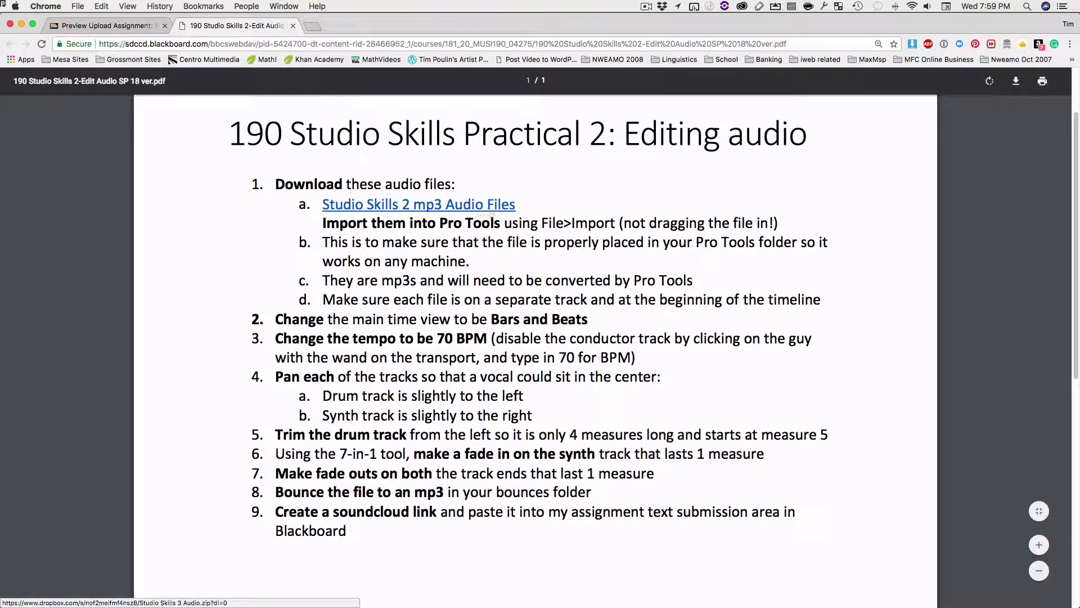
- Follow the Studio Skills 2 mp3 Audio Files link and download Studio Skills 3 Audio.zip directly to the computer
click(474, 211)
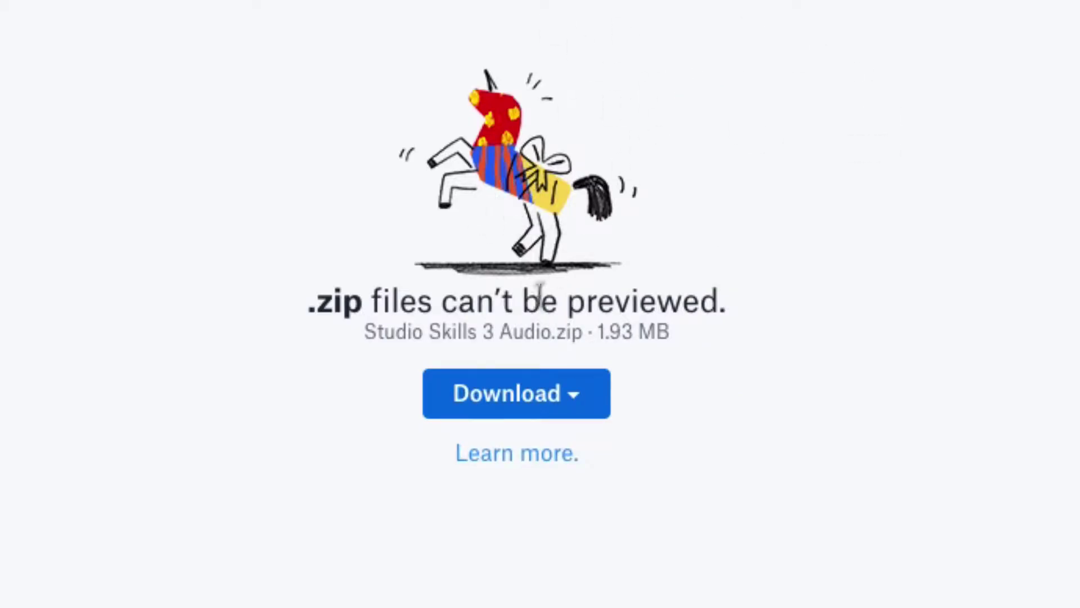
click(532, 394)
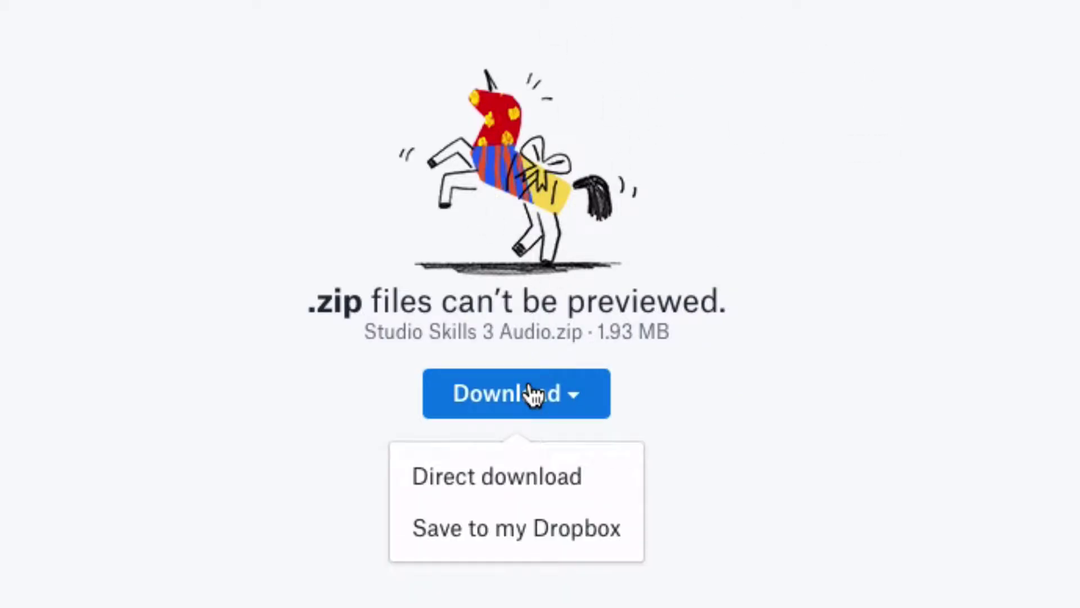
click(522, 490)
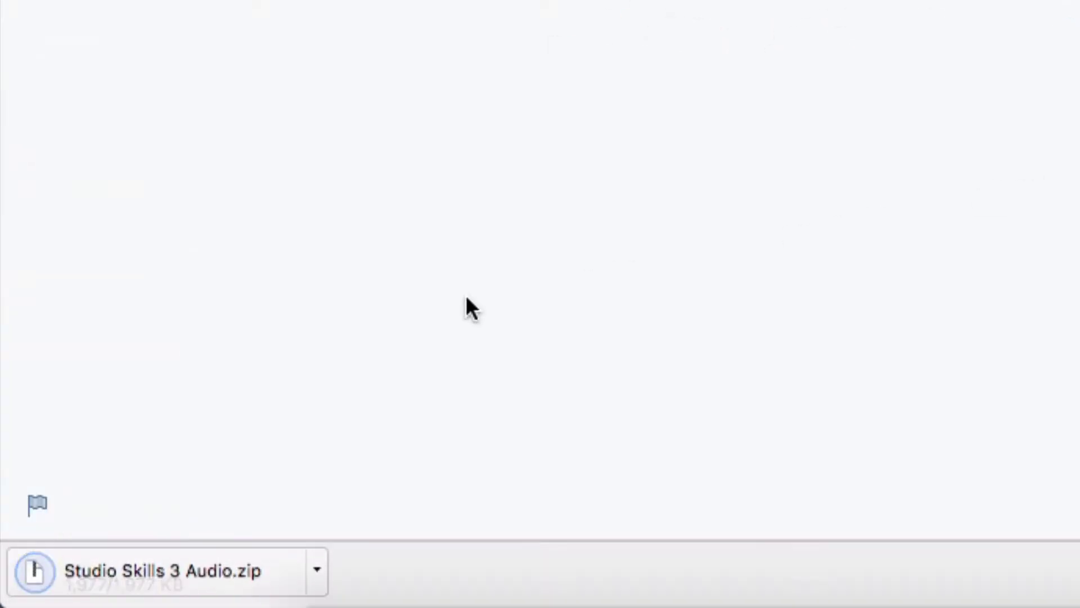
- Show the downloaded Studio Skills 3 Audio.zip in Finder, extract it and open the extracted folder
click(318, 571)
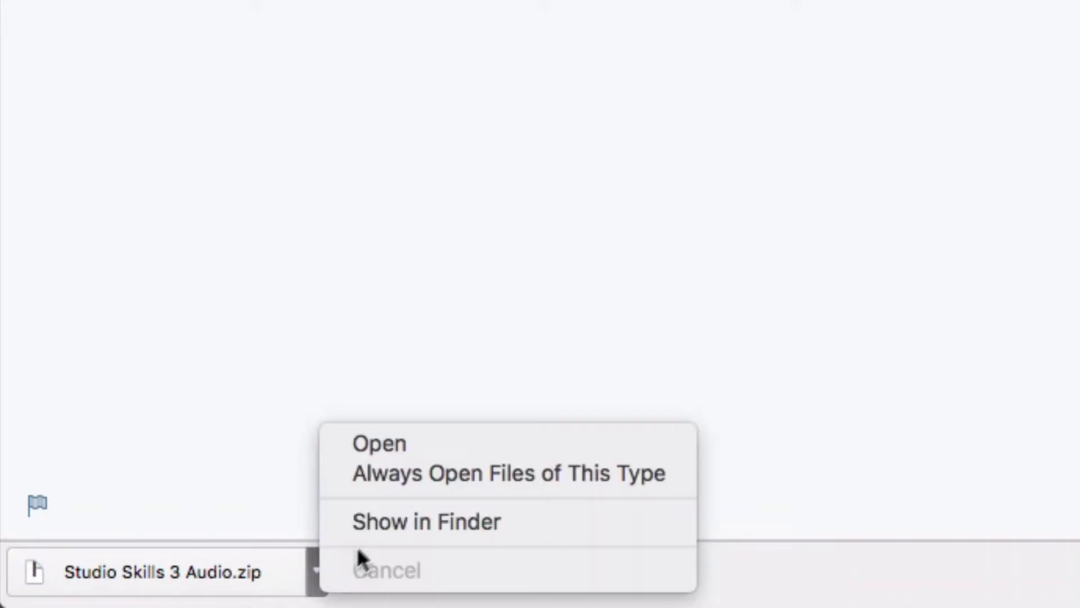
click(379, 529)
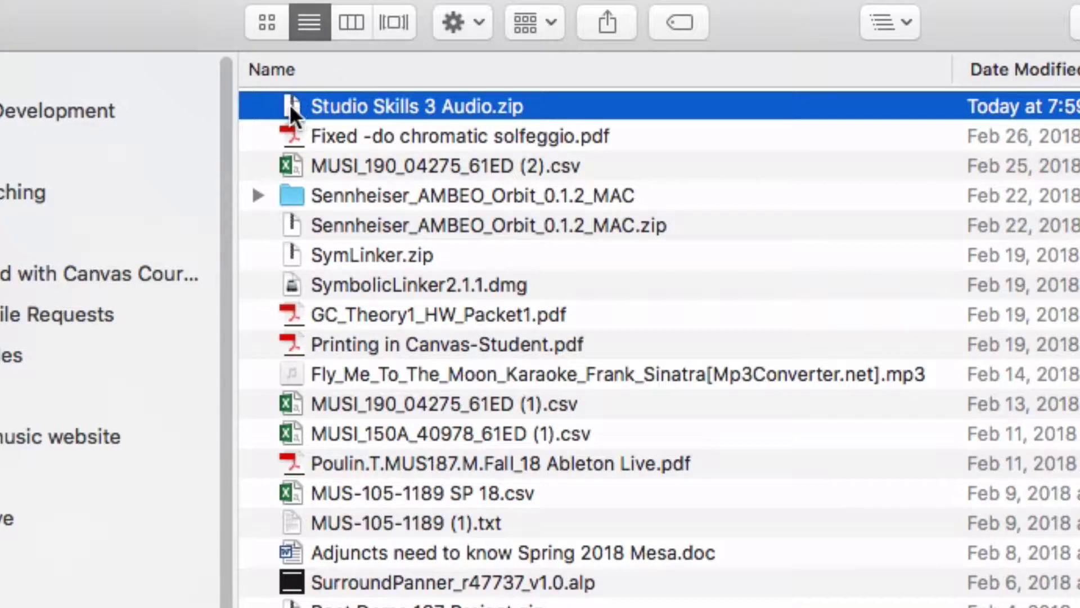
double_click(293, 106)
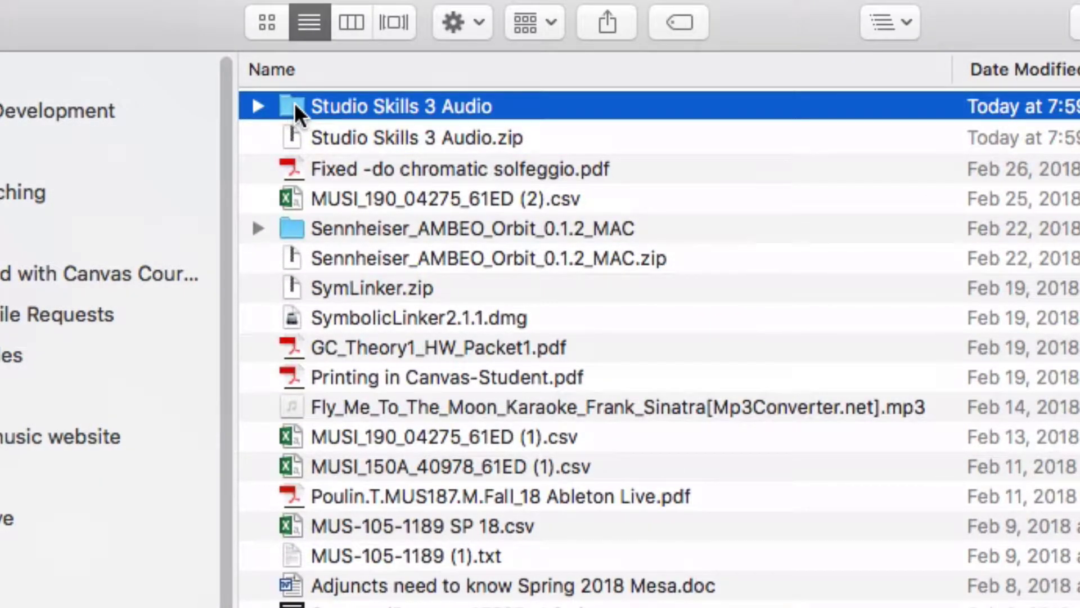
double_click(294, 105)
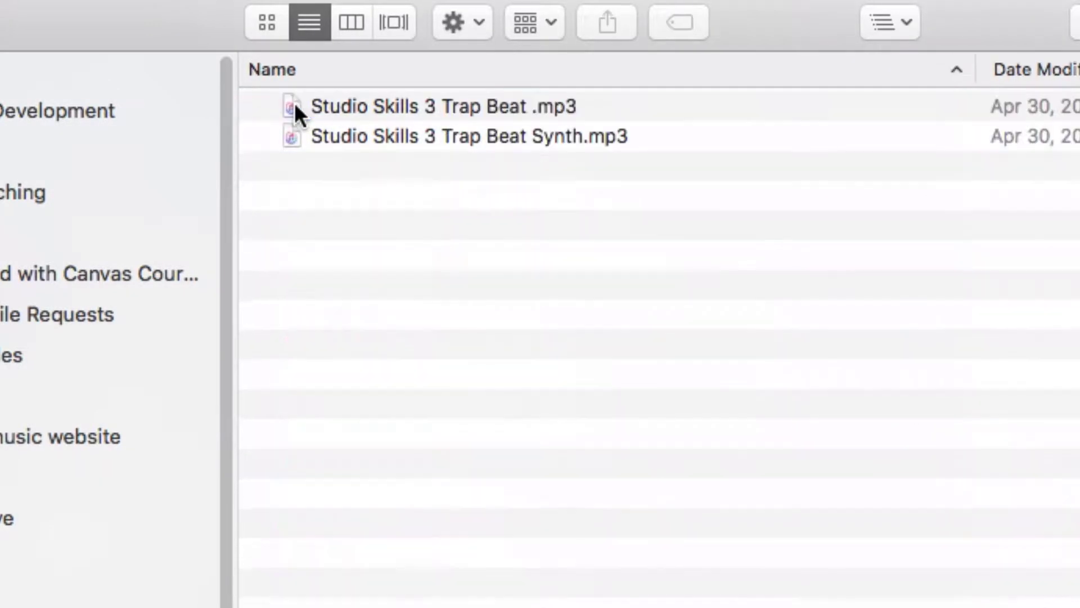
- Preview the file Studio Skills 3 Trap Beat .mp3 in the extracted folder, and clear the selection
click(372, 107)
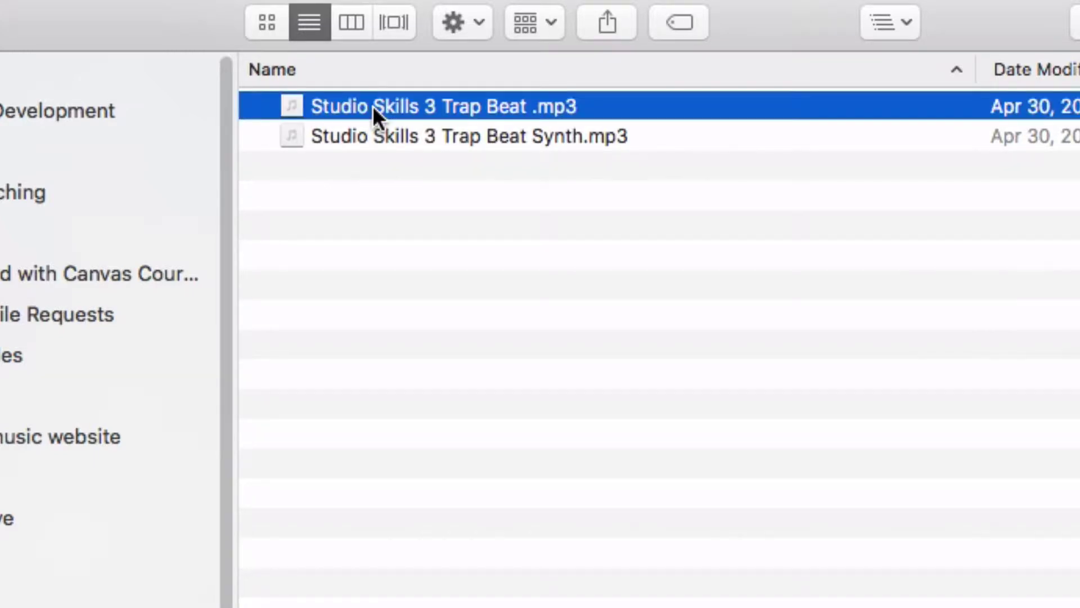
key(space)
key(space)
click(724, 464)
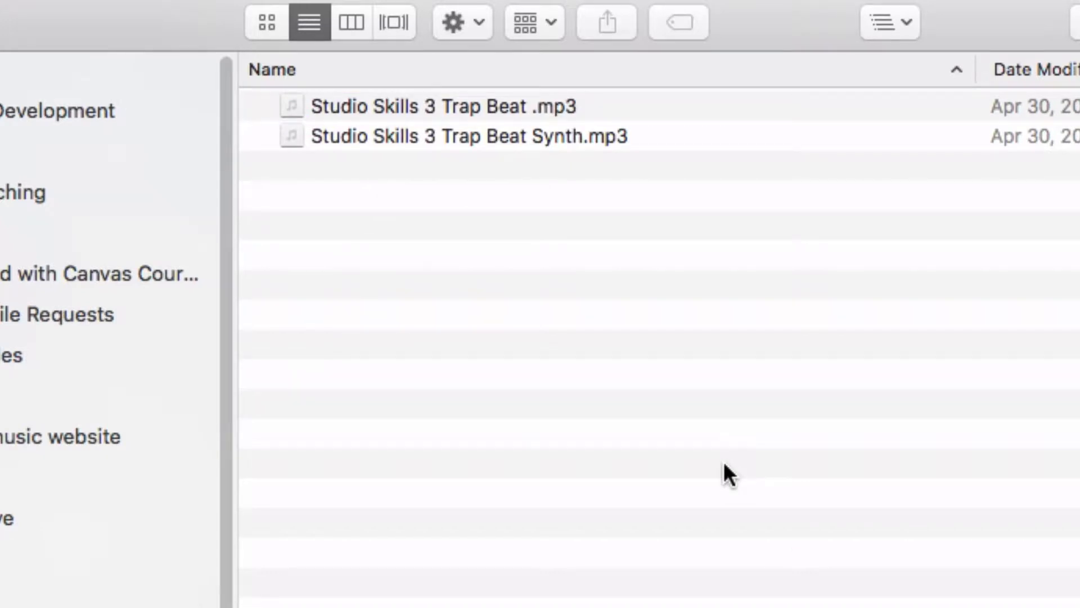
- Switch to Pro Tools, create the local 44.1 kHz, 24-bit BWF session, and enlarge its Edit window to fill the screen
key(super+Tab)
key(super+Tab)
key(super+Tab)
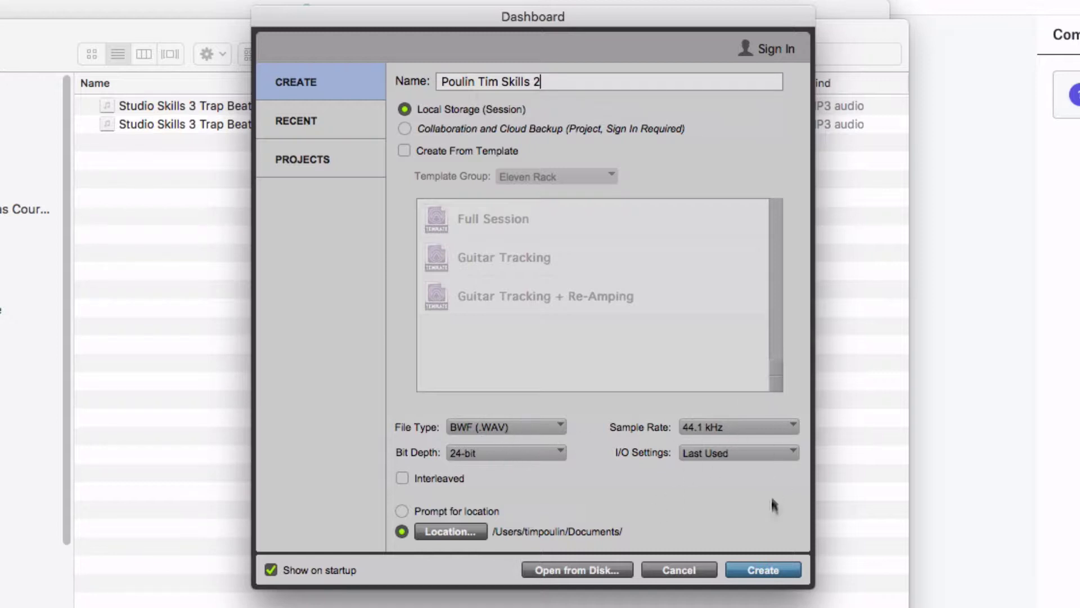
click(760, 569)
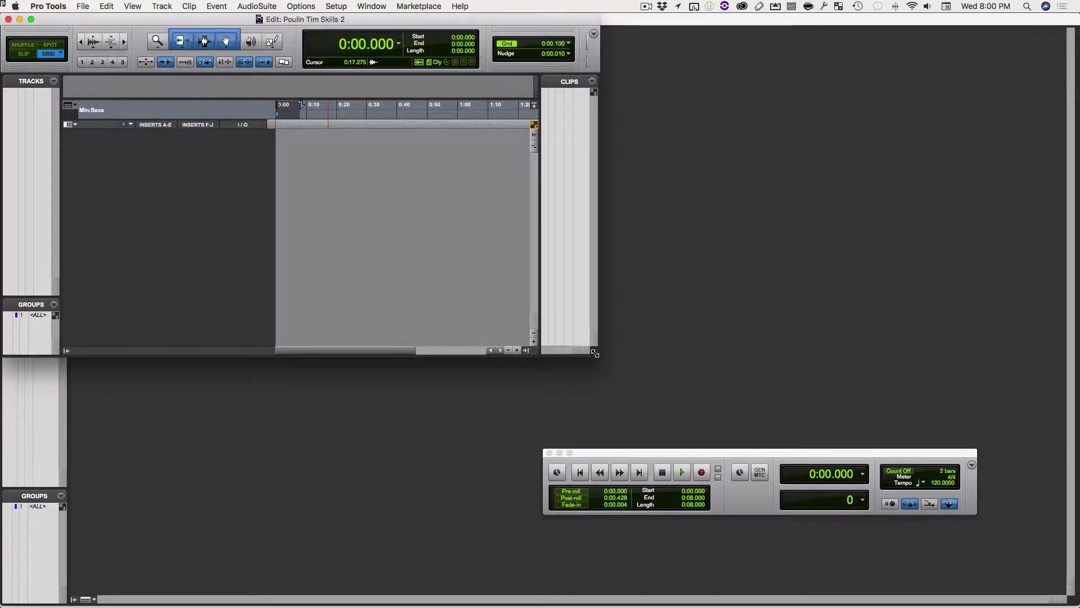
drag(595, 353, 1074, 603)
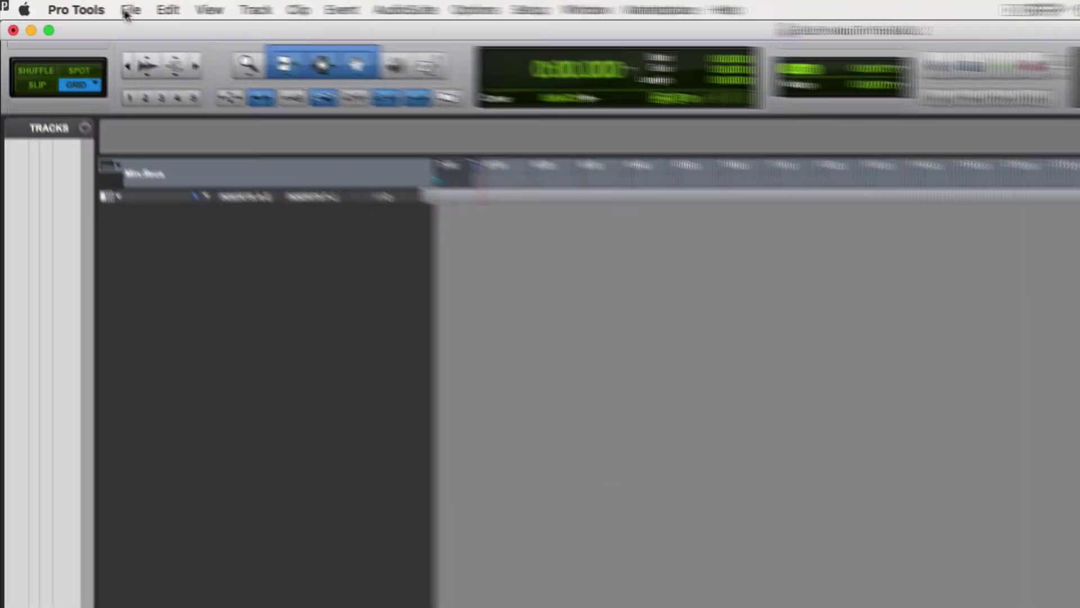
- Start an audio import and open the Studio Skills 3 Audio folder in Downloads, sorting the files by date modified
click(81, 8)
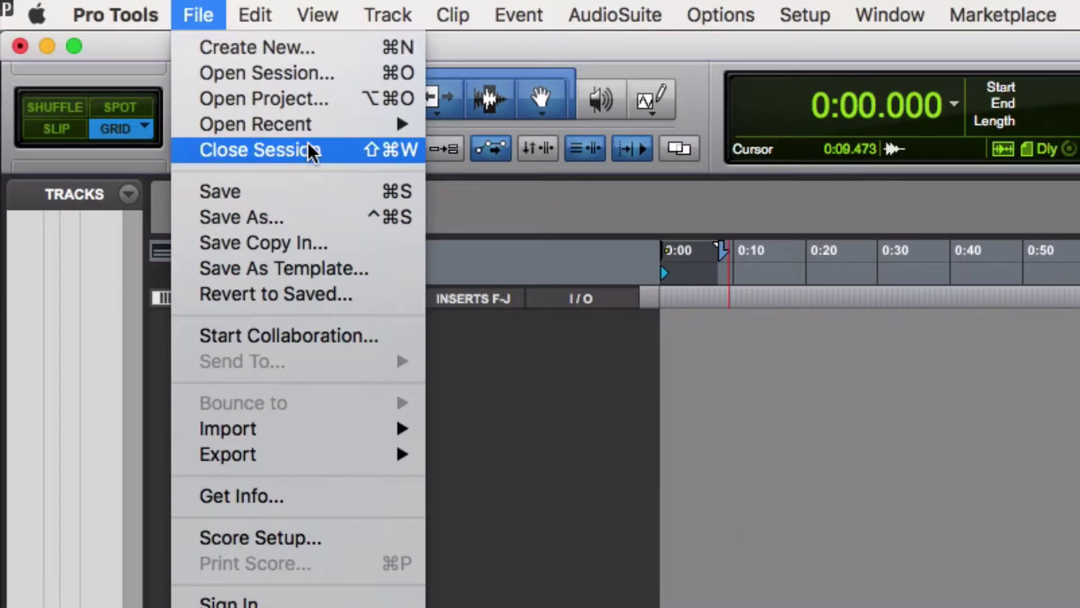
mouse_move(338, 427)
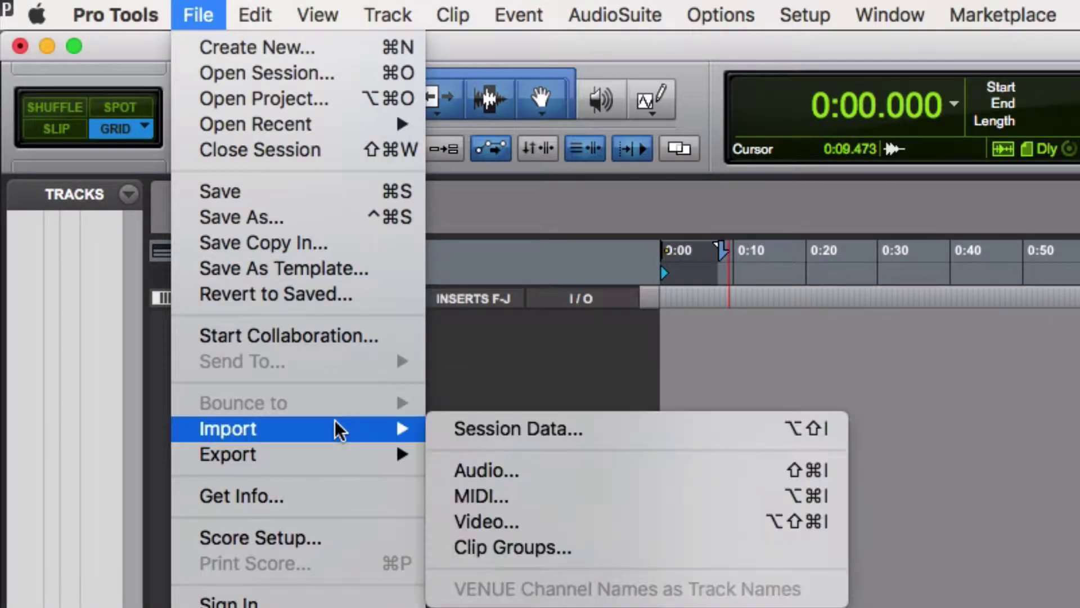
click(502, 481)
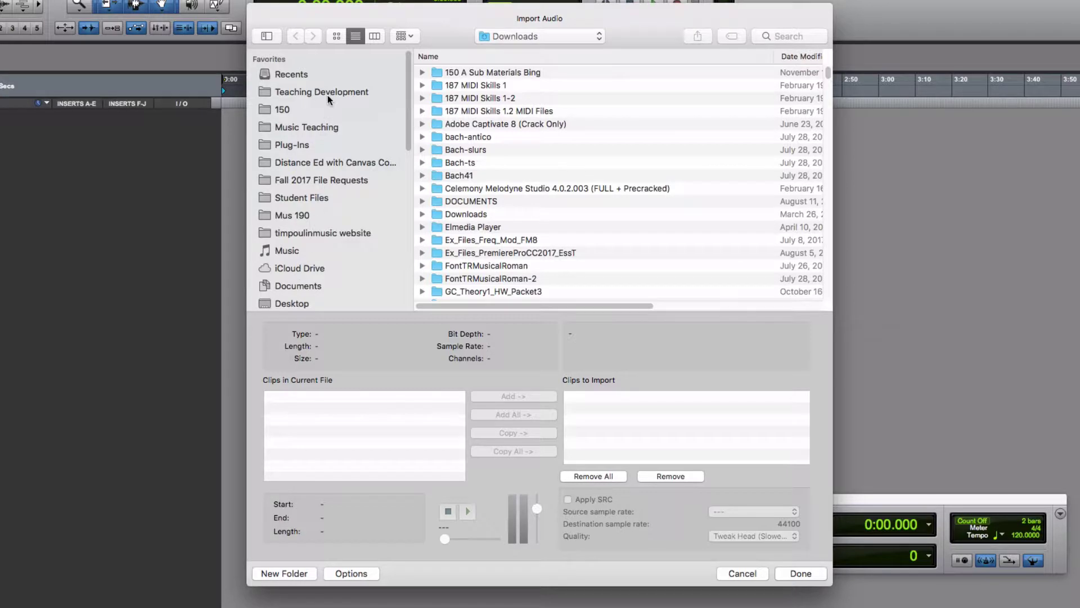
scroll(304, 292, down, 5)
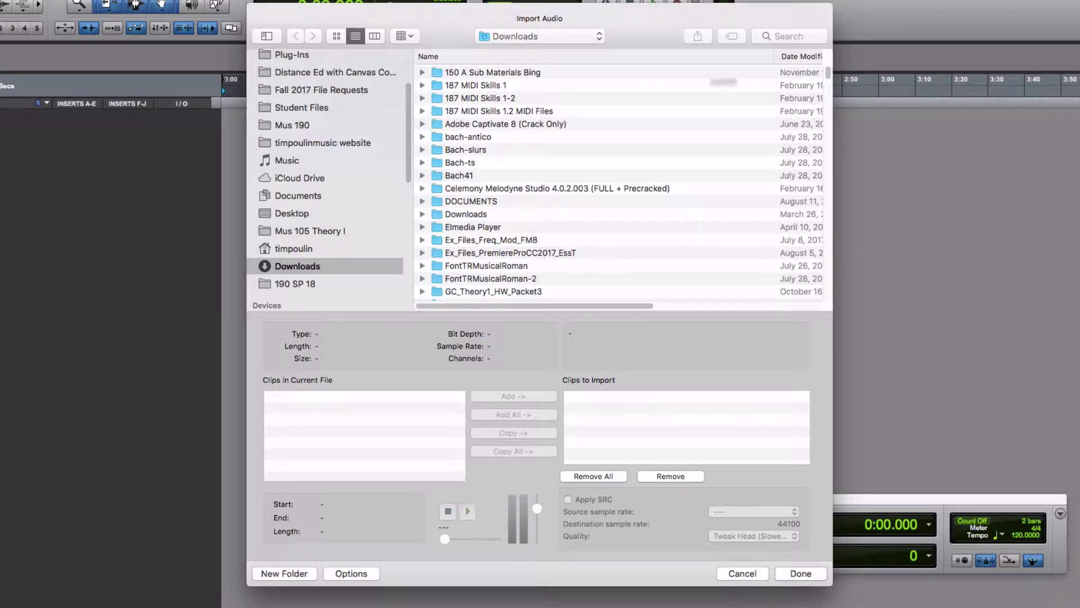
scroll(658, 90, right, 5)
click(667, 57)
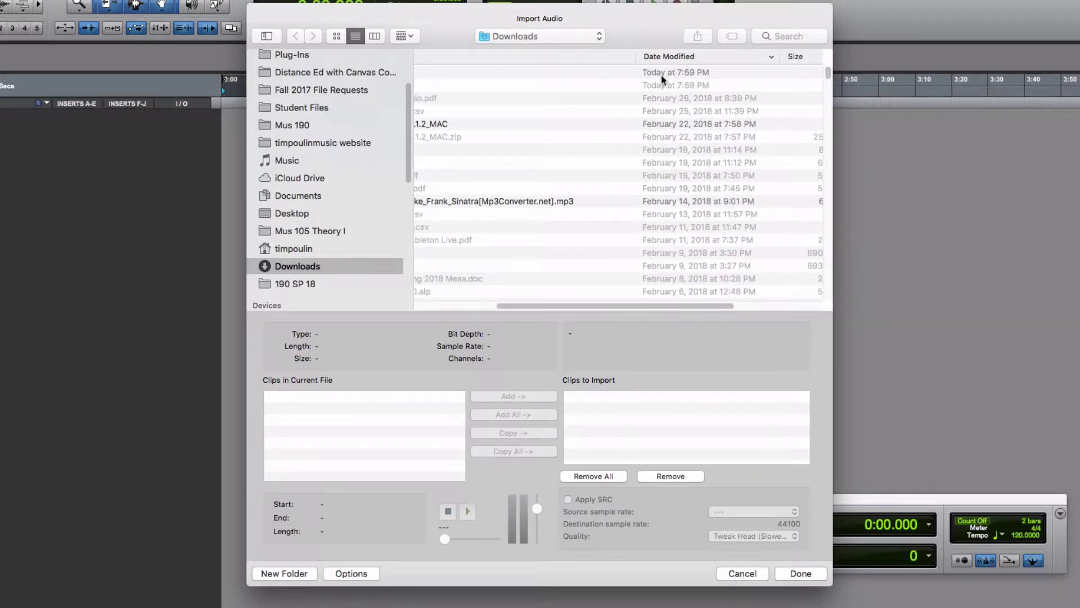
scroll(662, 79, left, 5)
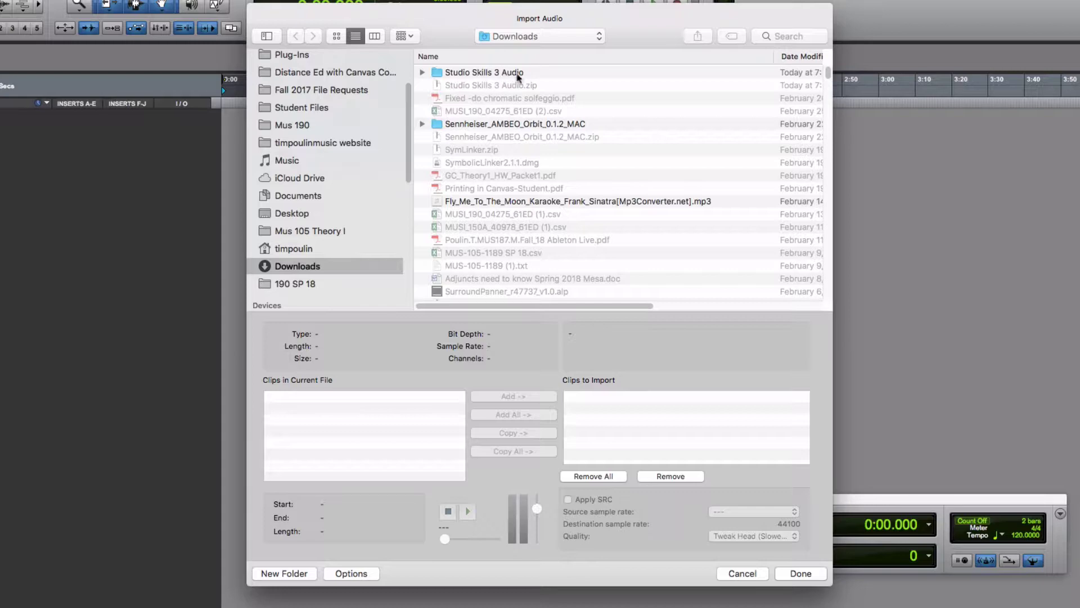
double_click(481, 74)
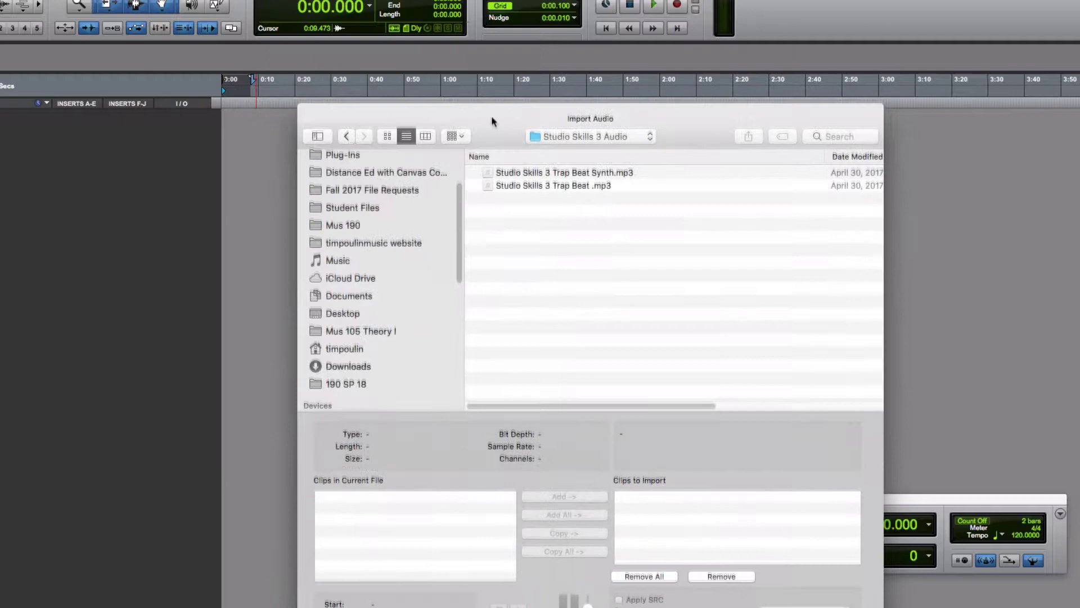
- Select both Studio Skills 3 Trap Beat mp3 files and add them to the clips to import with conversion
drag(492, 121, 481, 35)
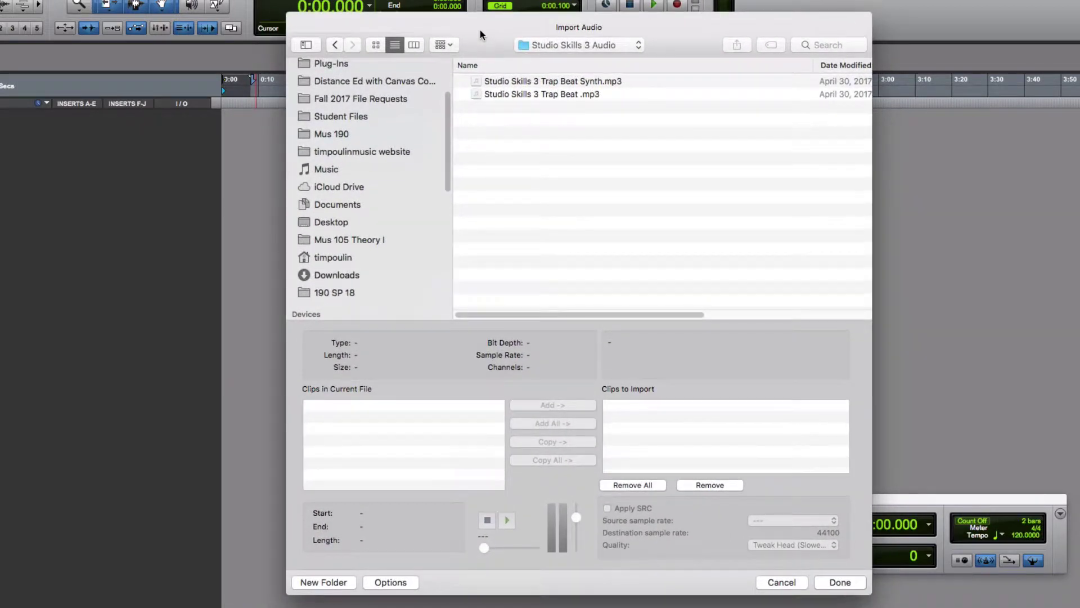
click(551, 82)
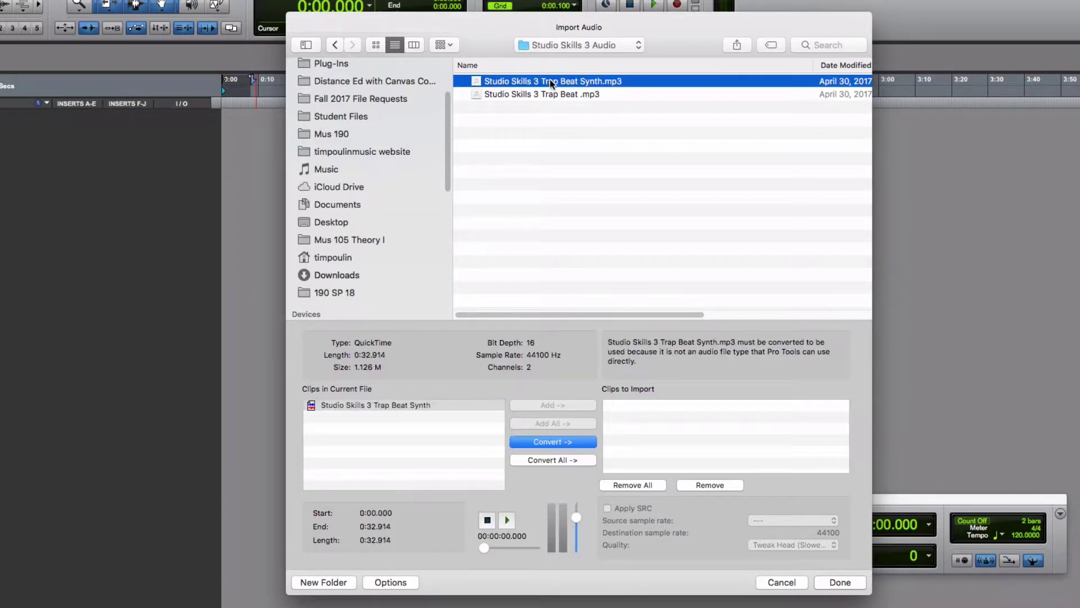
shift+click(552, 94)
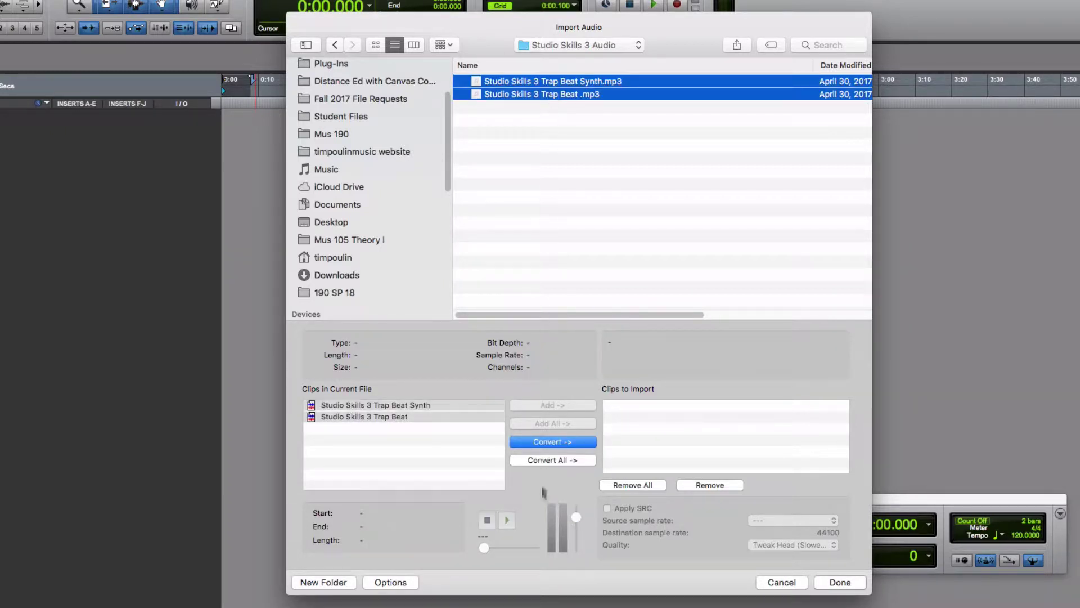
click(557, 447)
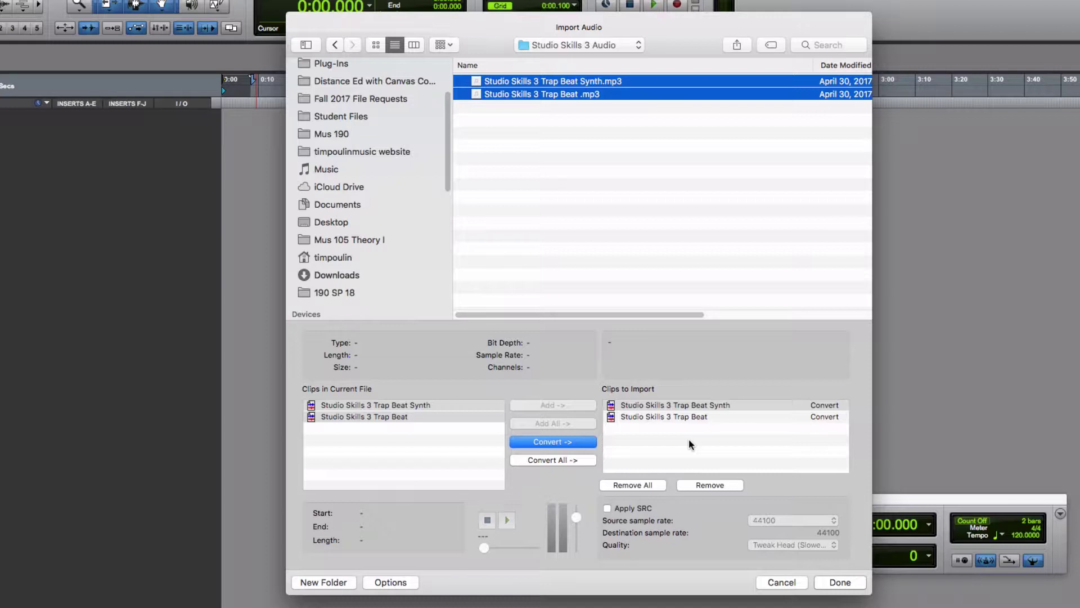
- Finish choosing the clips and accept the session's Audio Files folder as the destination for the converted audio
click(838, 582)
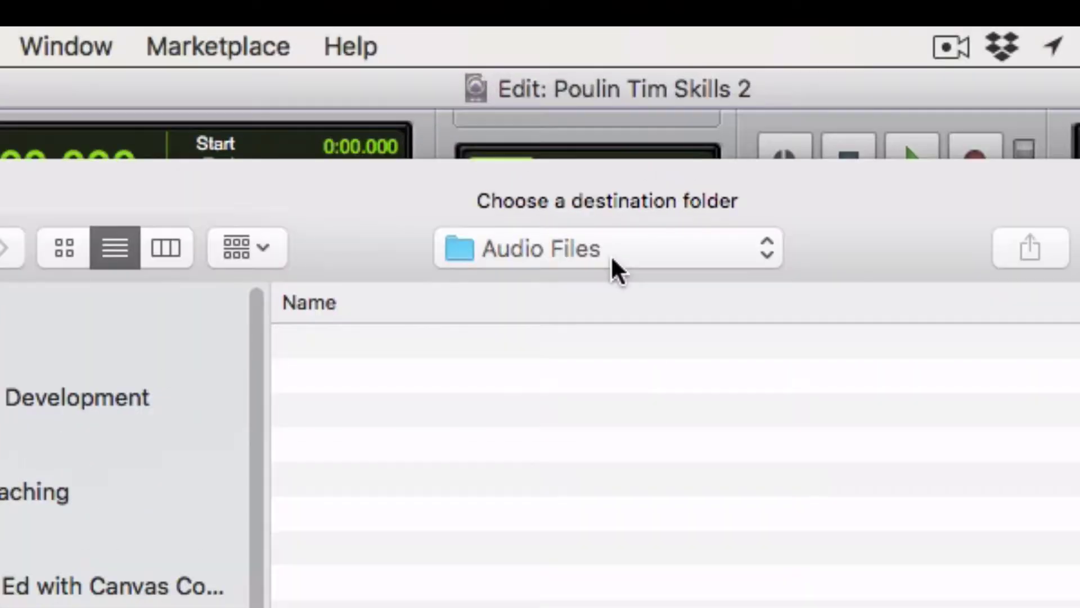
click(611, 259)
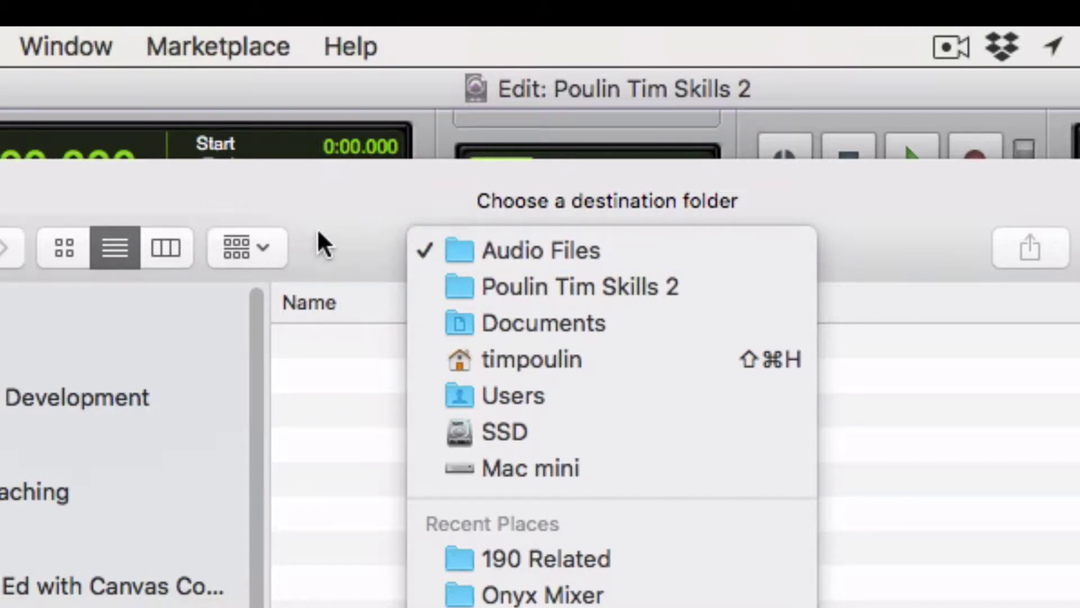
click(337, 223)
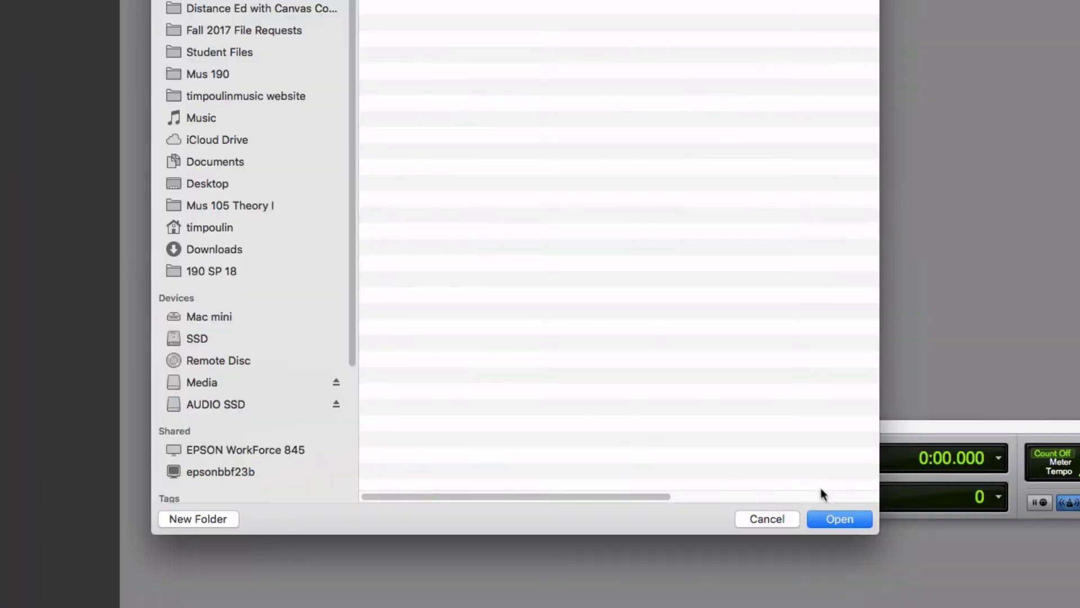
click(825, 515)
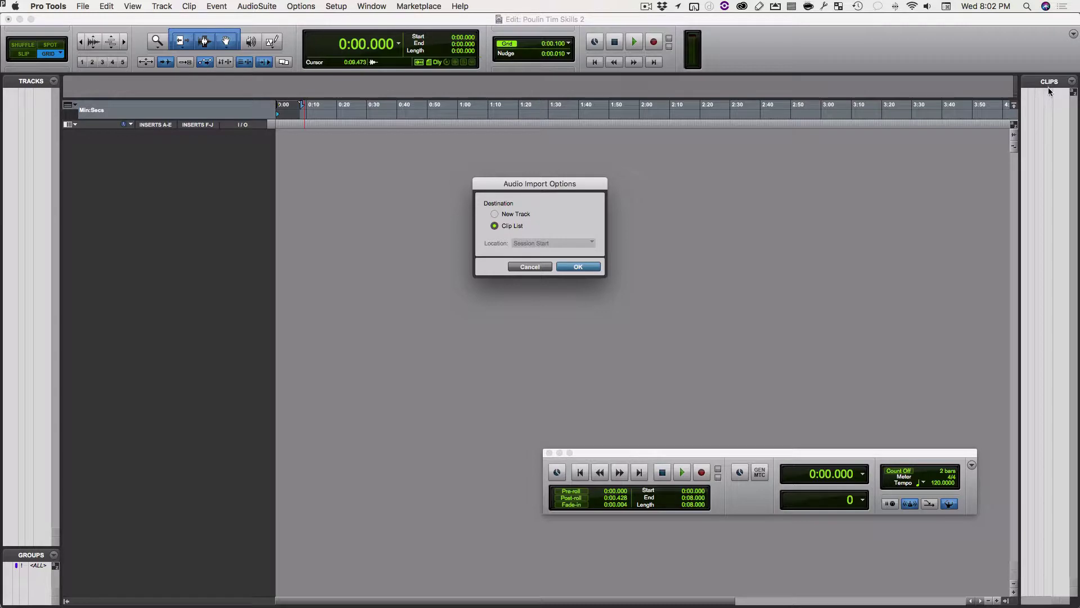
- Import the two audio files onto new tracks located at Session Start
click(494, 214)
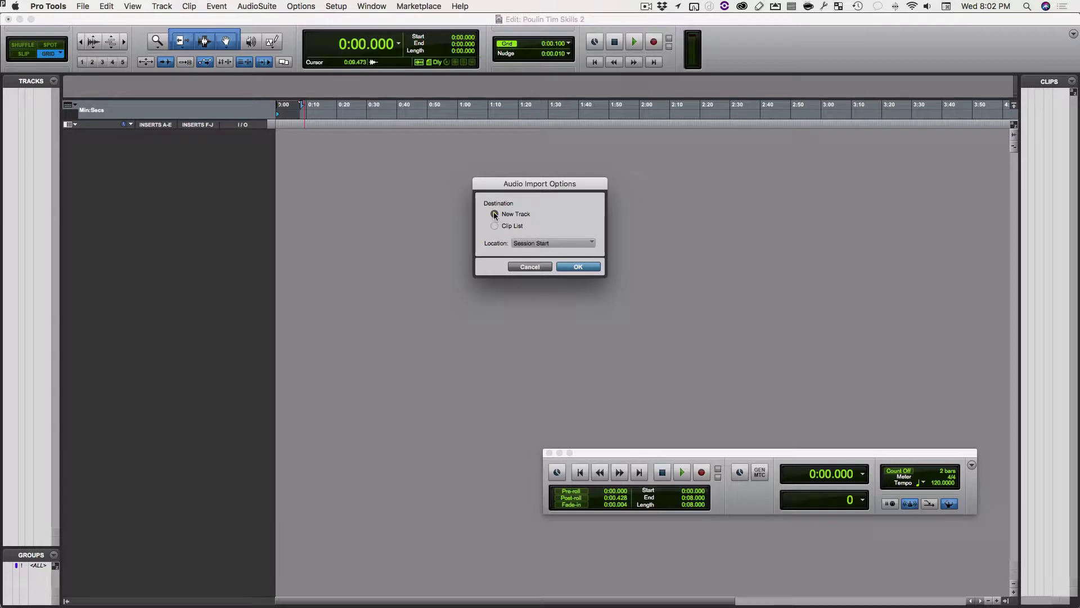
click(540, 244)
click(554, 246)
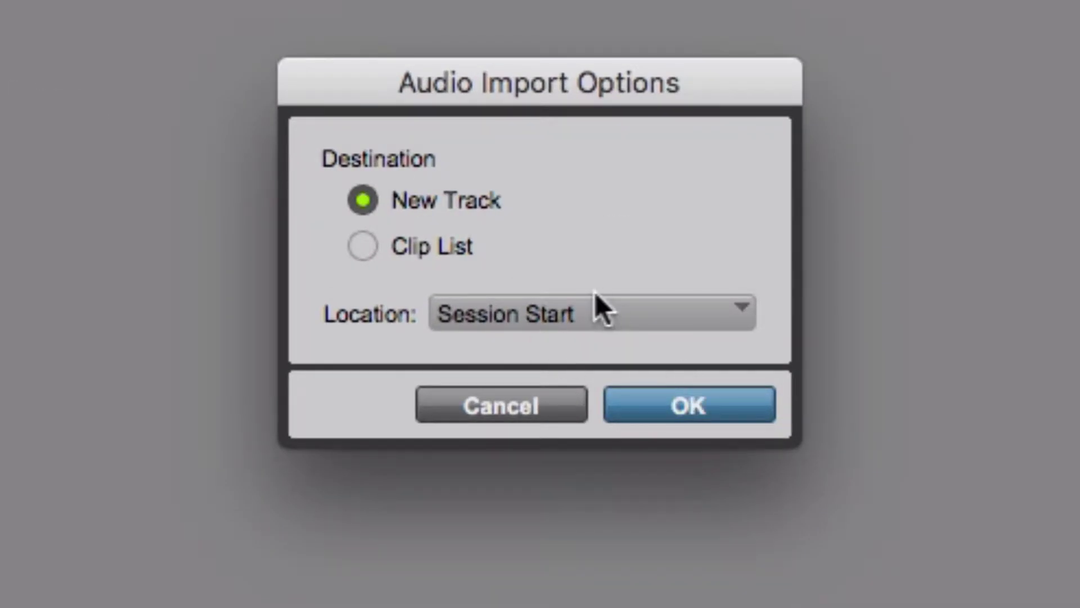
click(688, 402)
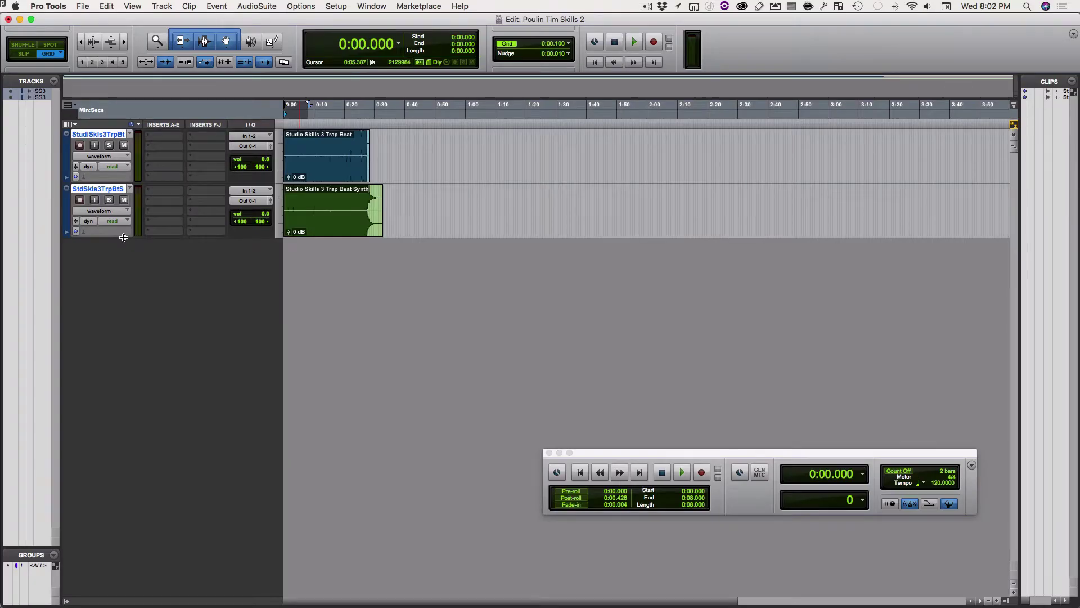
- Make both imported tracks taller and show the Comments column in the Edit window
drag(124, 237, 125, 290)
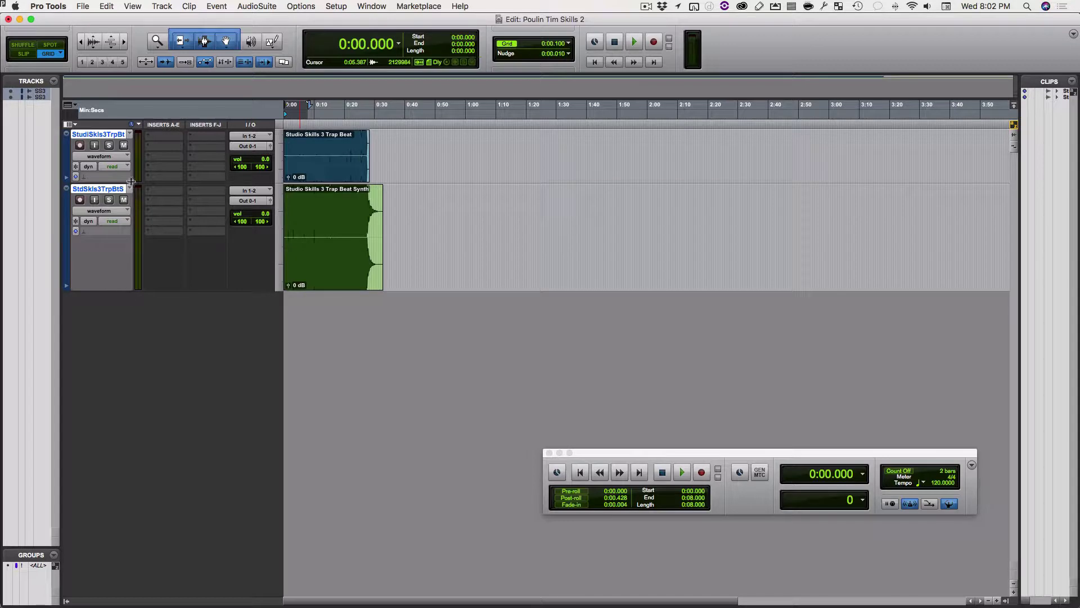
drag(131, 181, 120, 245)
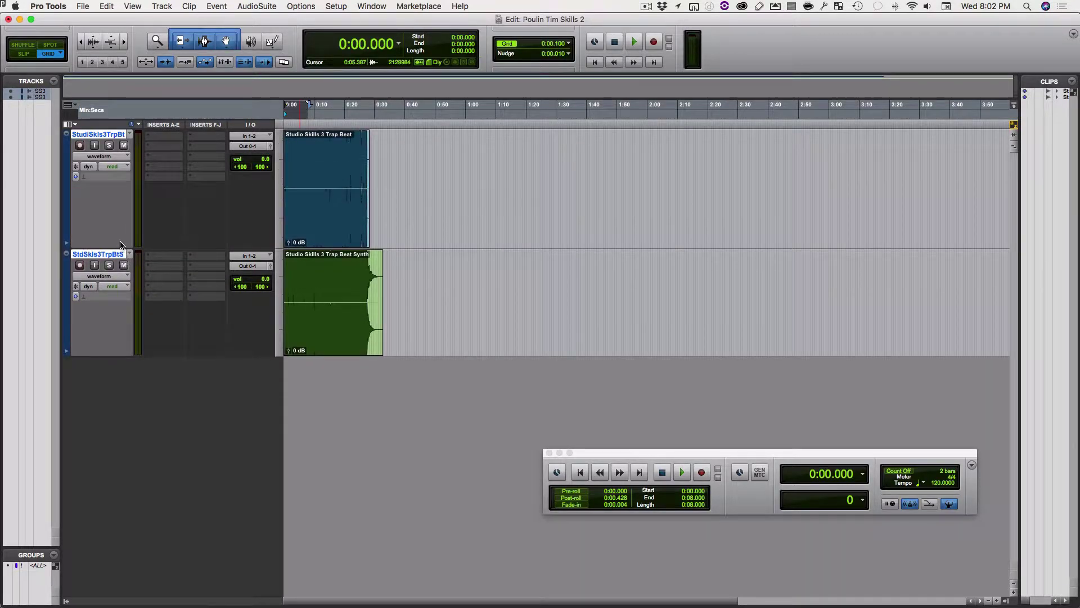
click(72, 125)
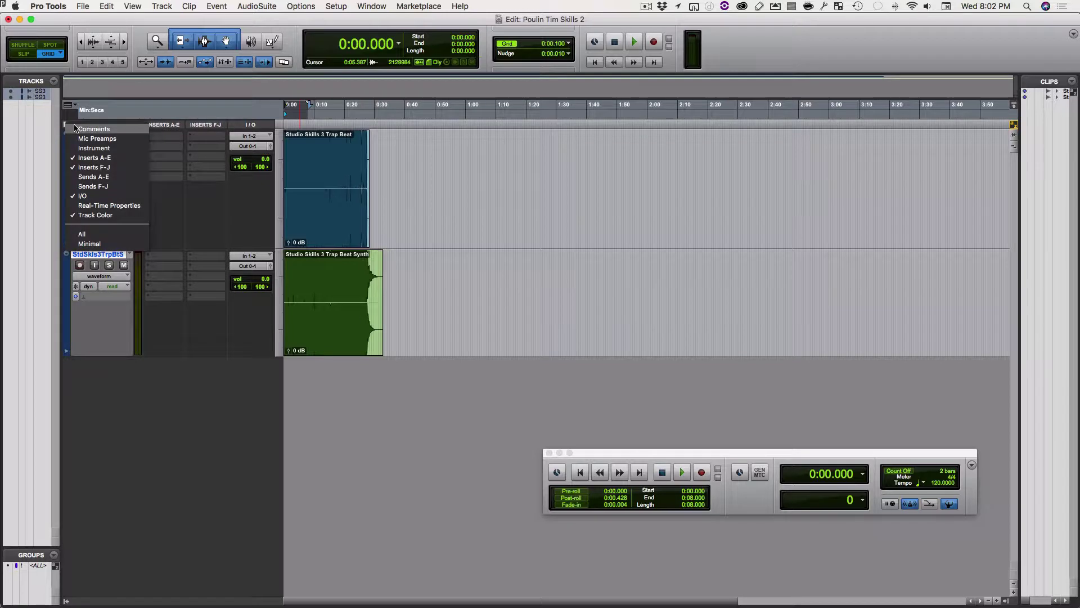
click(75, 128)
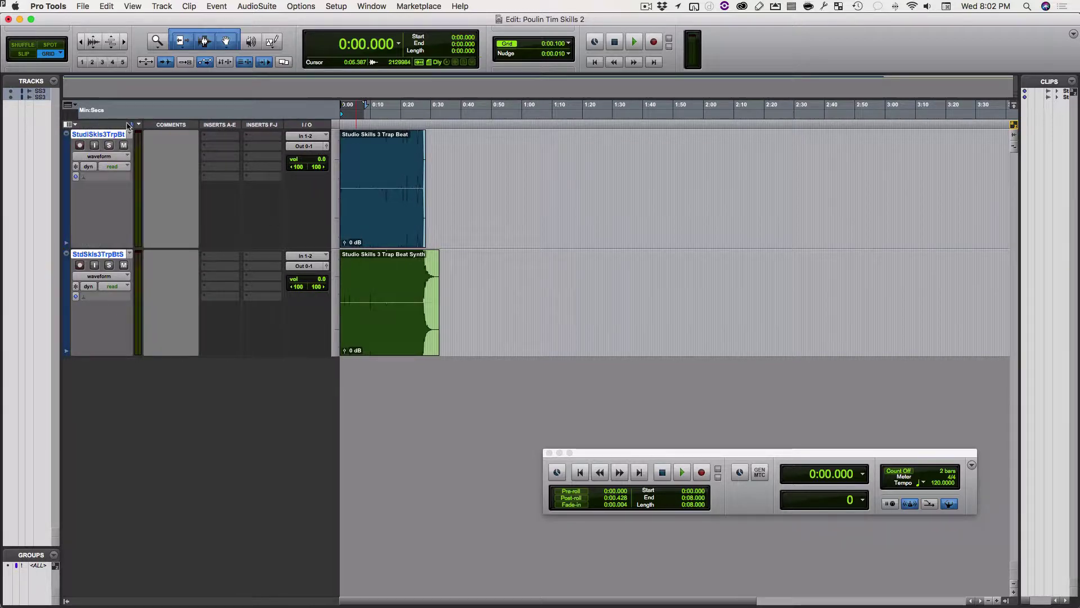
click(141, 127)
click(140, 119)
- Set the heights of the drum and synth tracks to large
click(67, 135)
click(69, 136)
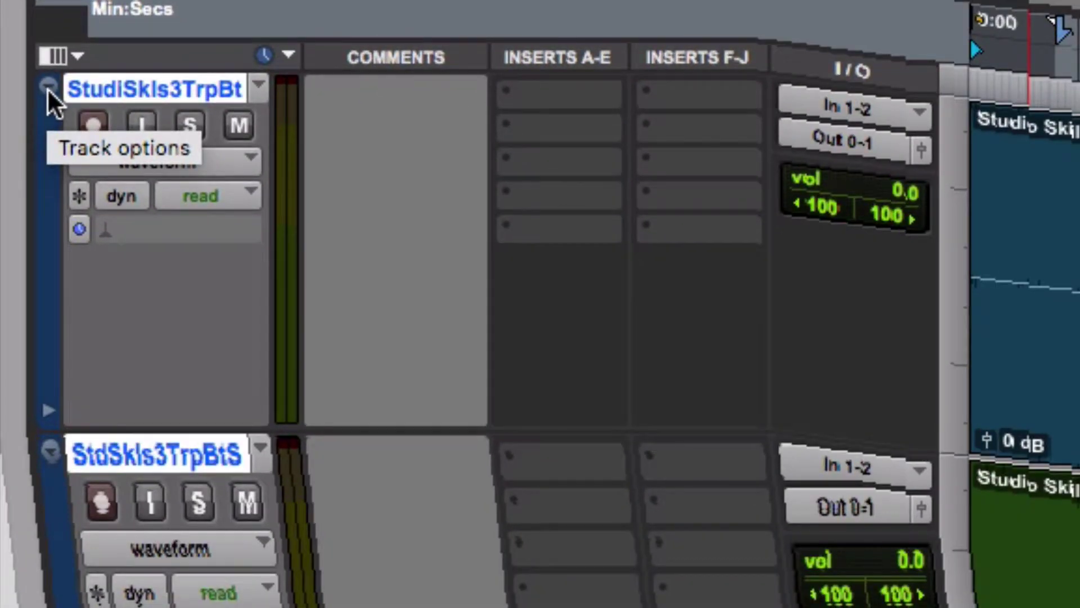
click(48, 88)
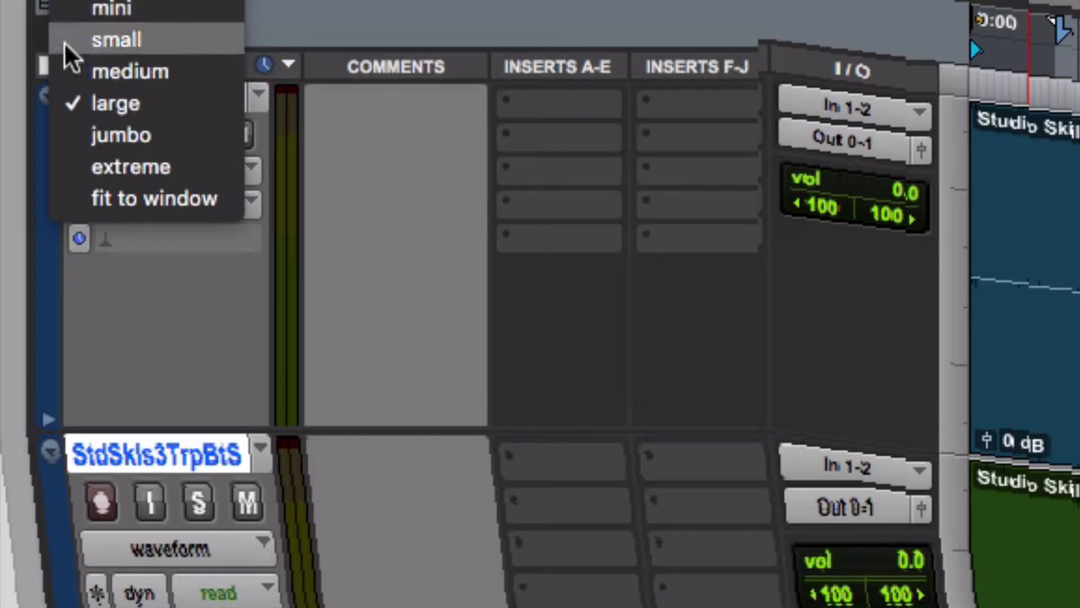
click(77, 90)
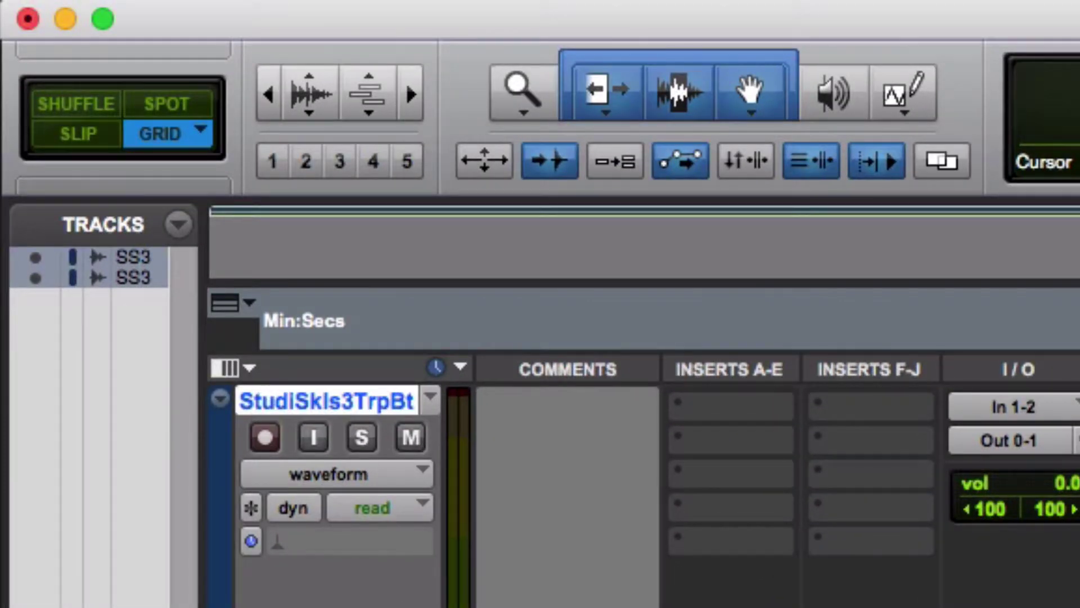
click(221, 322)
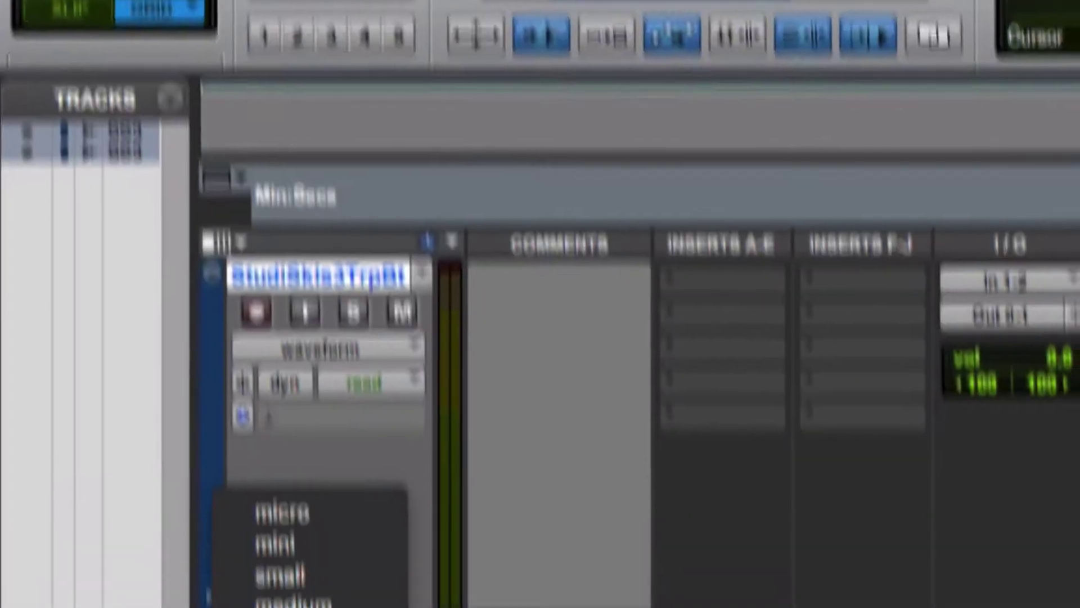
click(221, 322)
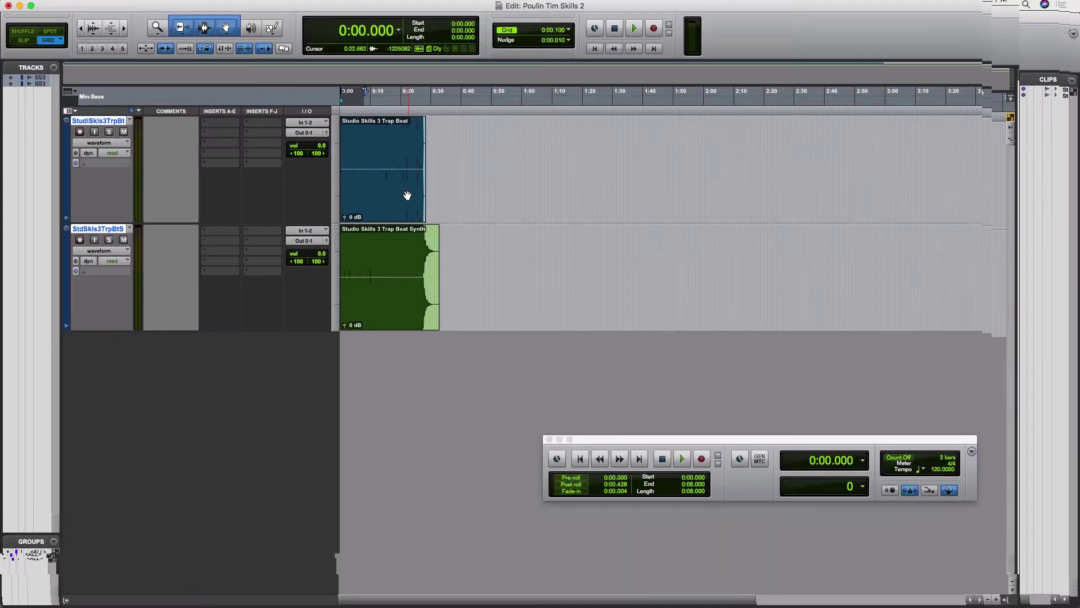
- Switch to Chrome and review the assignment's instructions on track placement and the Bars and Beats time view
key(super+Tab)
key(super+Tab)
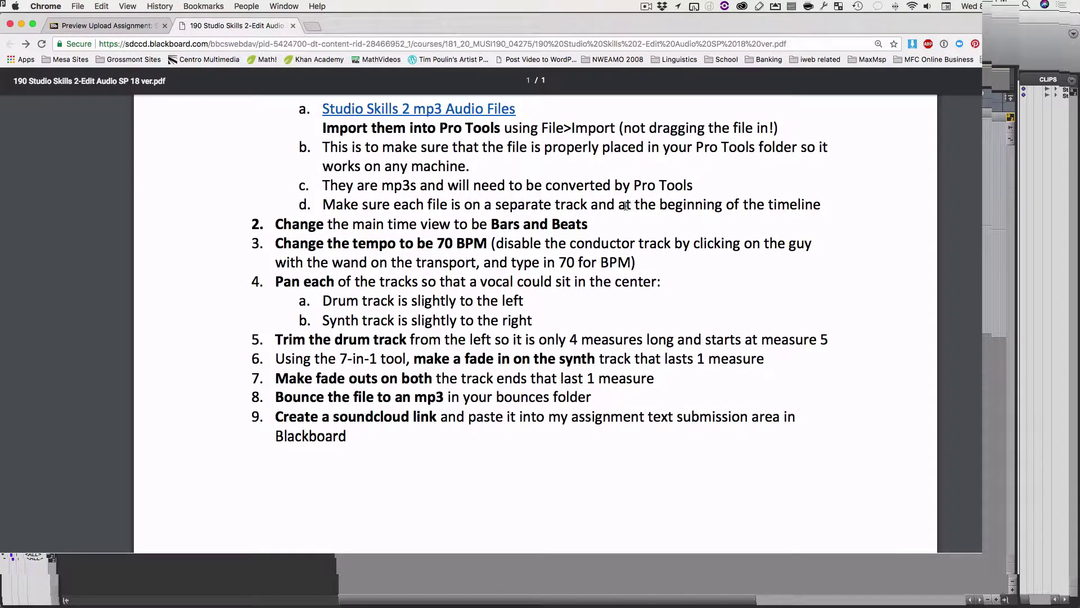
drag(619, 204, 851, 203)
click(479, 279)
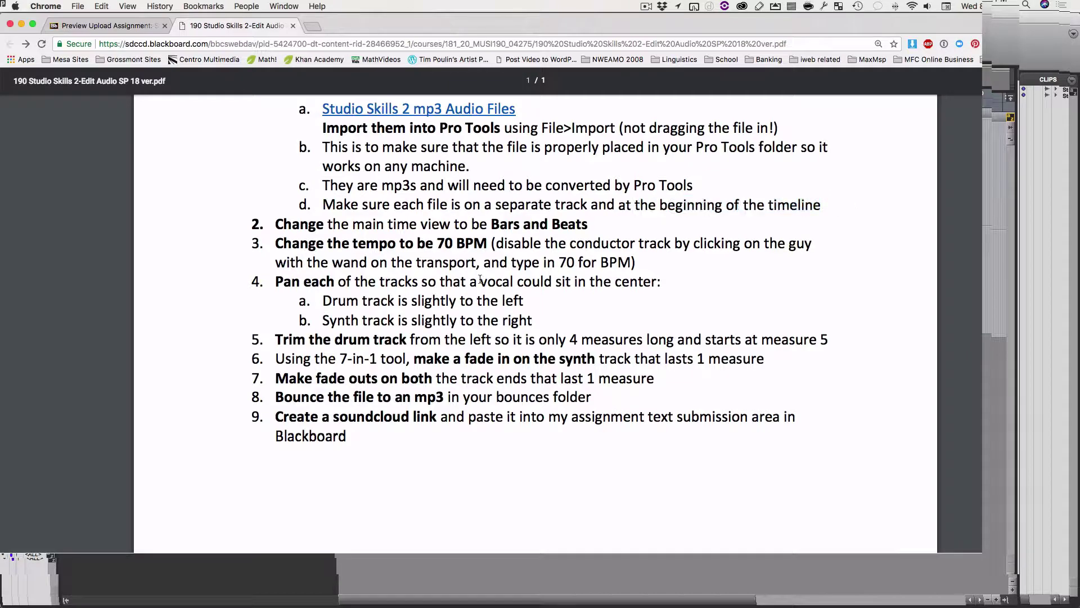
drag(275, 223, 600, 224)
- Switch to Pro Tools and set the main counter to Bars|Beats
key(super+Tab)
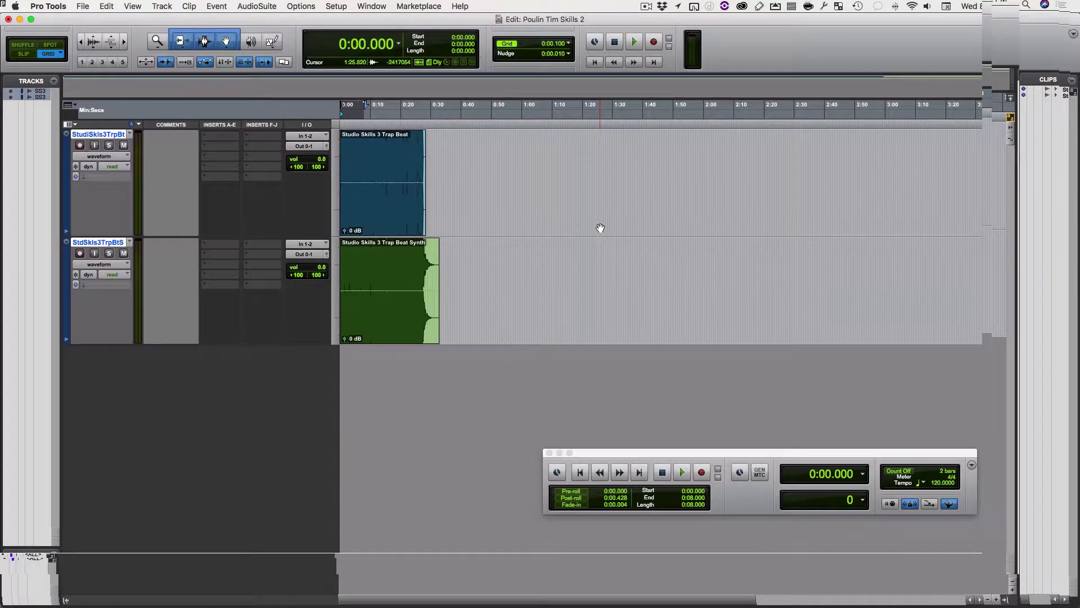
click(127, 6)
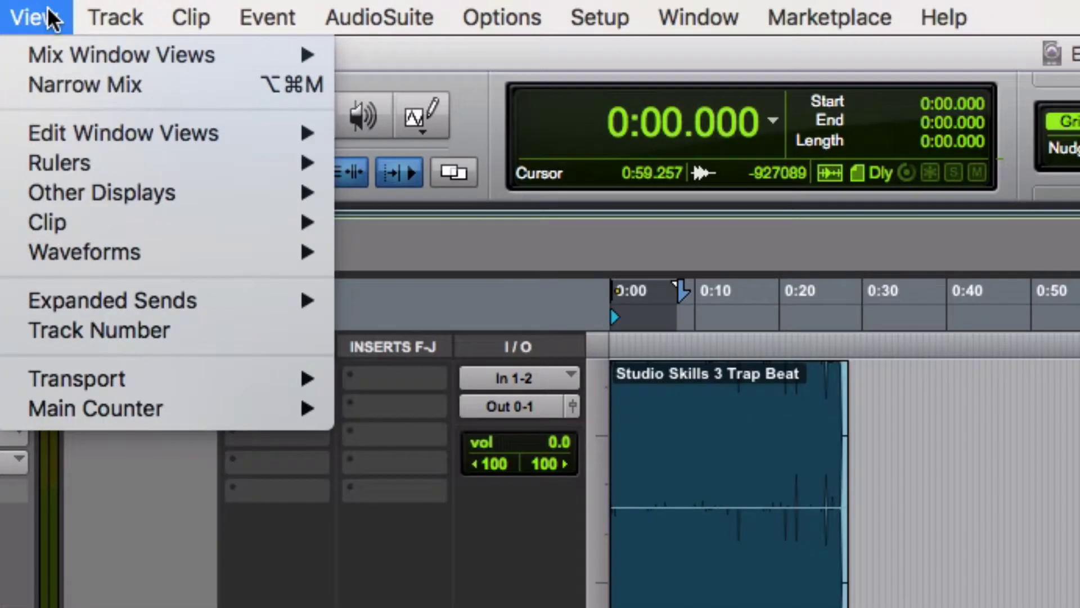
mouse_move(155, 211)
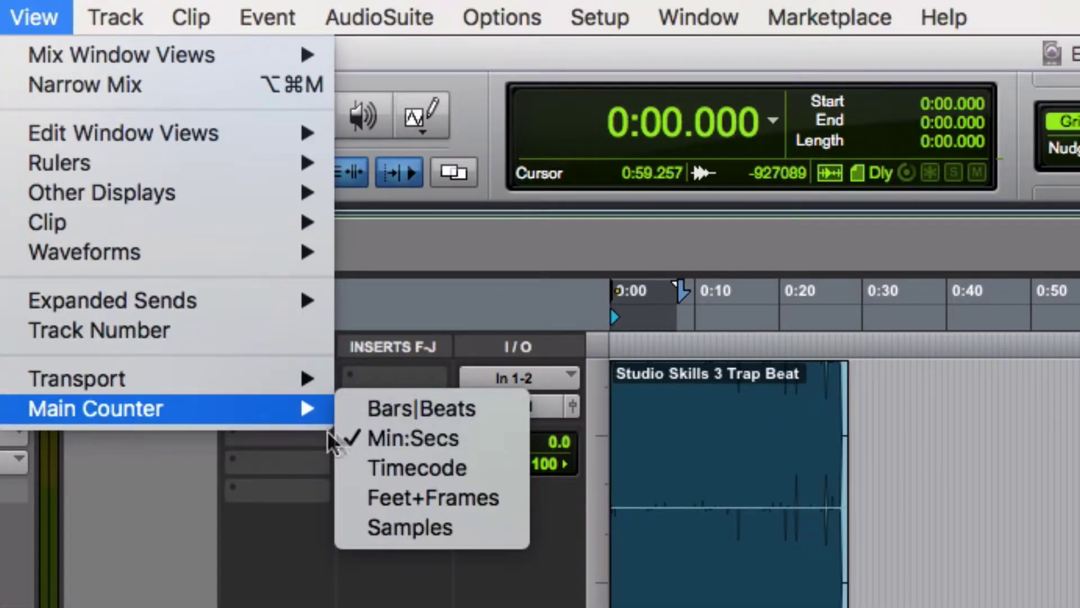
click(410, 413)
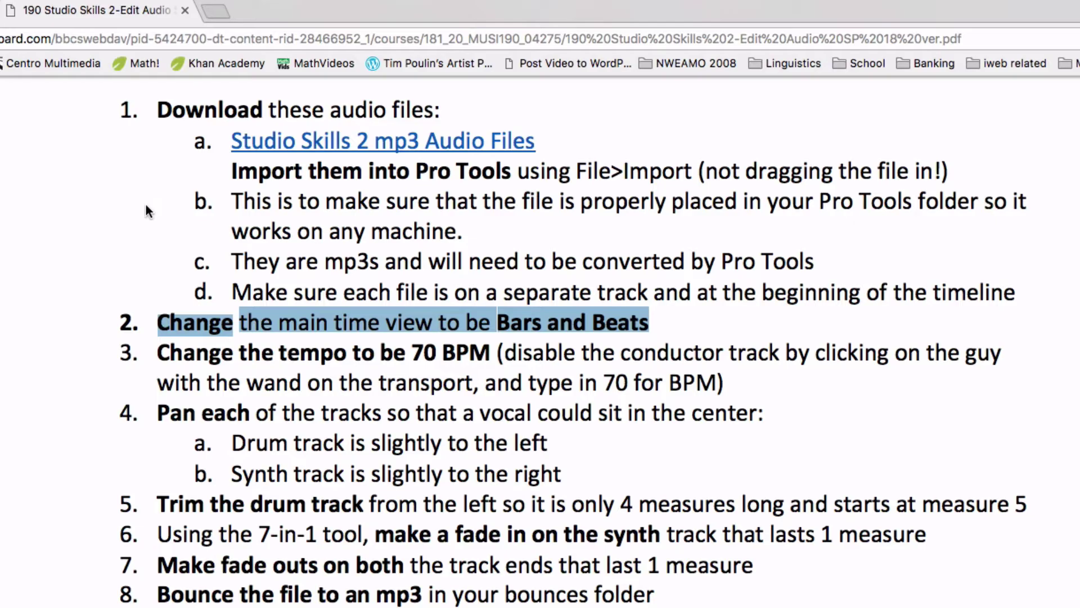
- Review the tempo instruction in Chrome, turn off the Conductor track in Pro Tools, and set the session tempo to 70 BPM
drag(158, 353, 1000, 369)
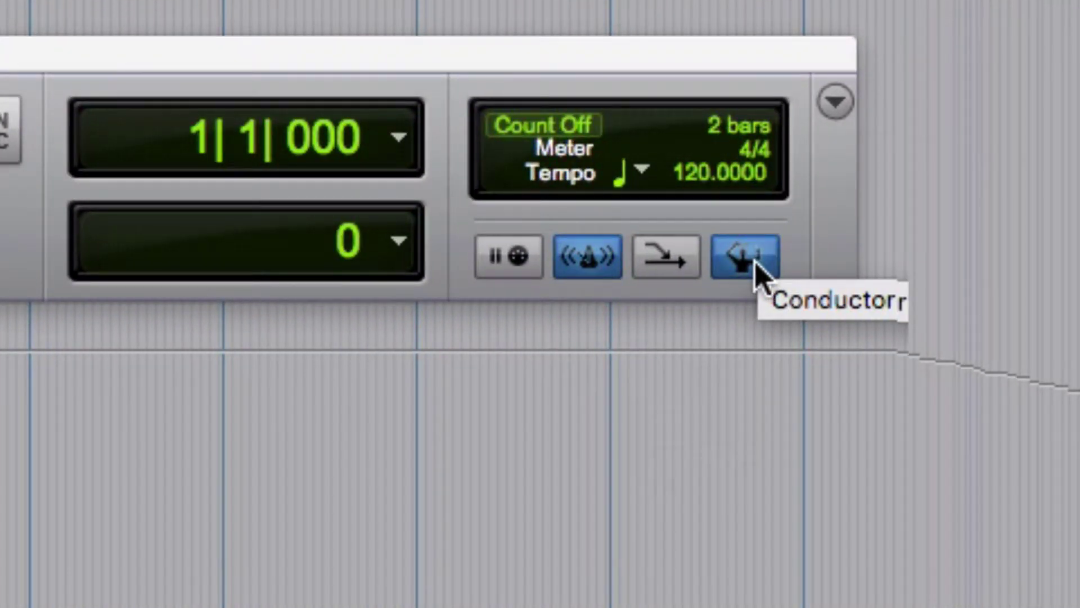
click(755, 264)
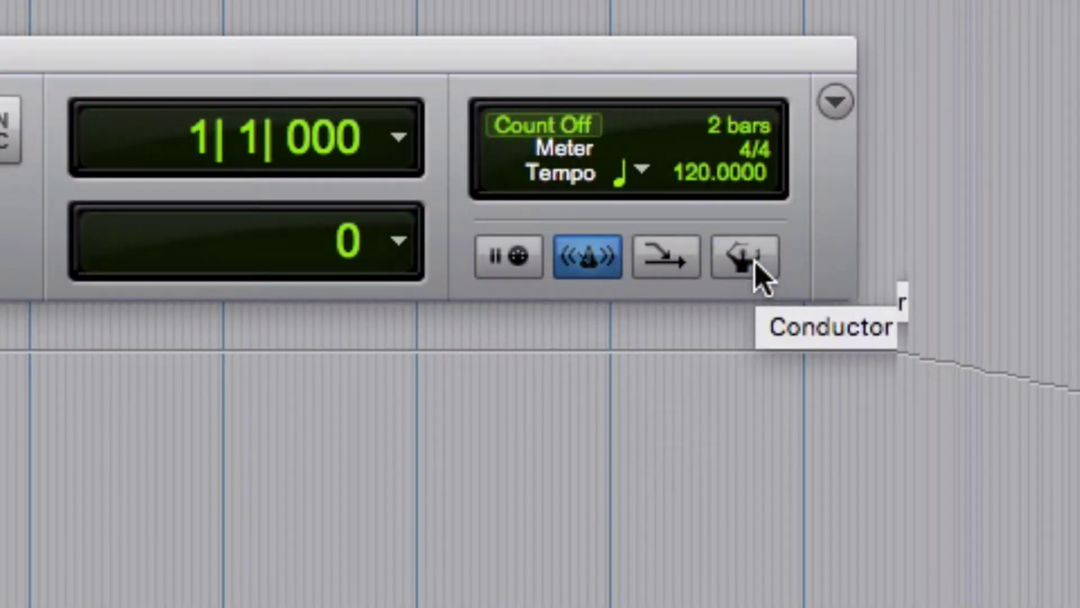
click(690, 174)
text(70)
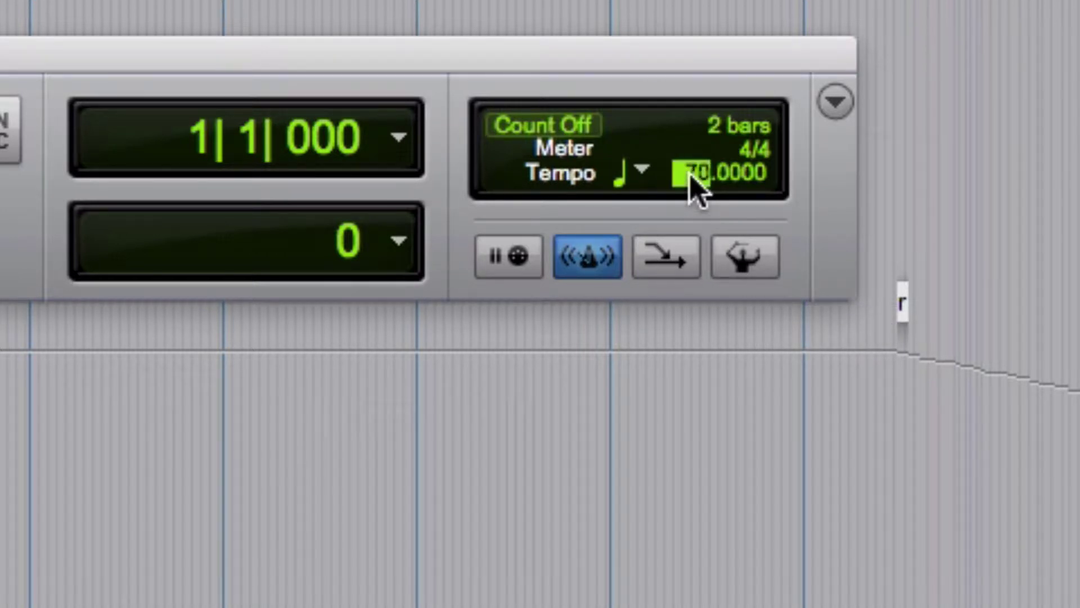
key(Return)
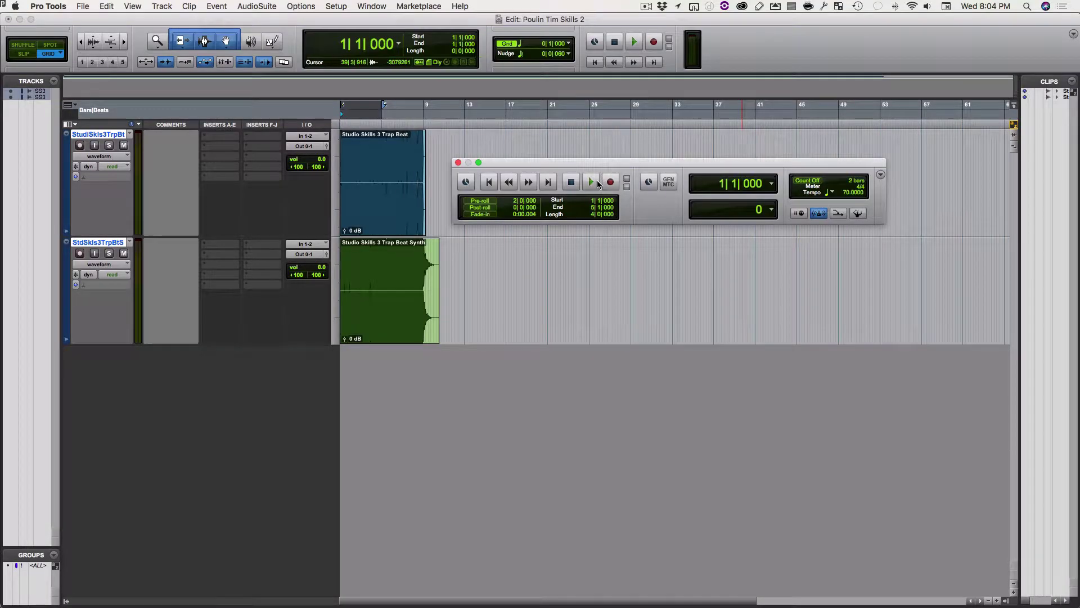
- Check the panning instructions in Chrome, and in Pro Tools pan the drums to 60 and 39 left and, in the Mix window, the synth to 49 and 67 right
key(super+Tab)
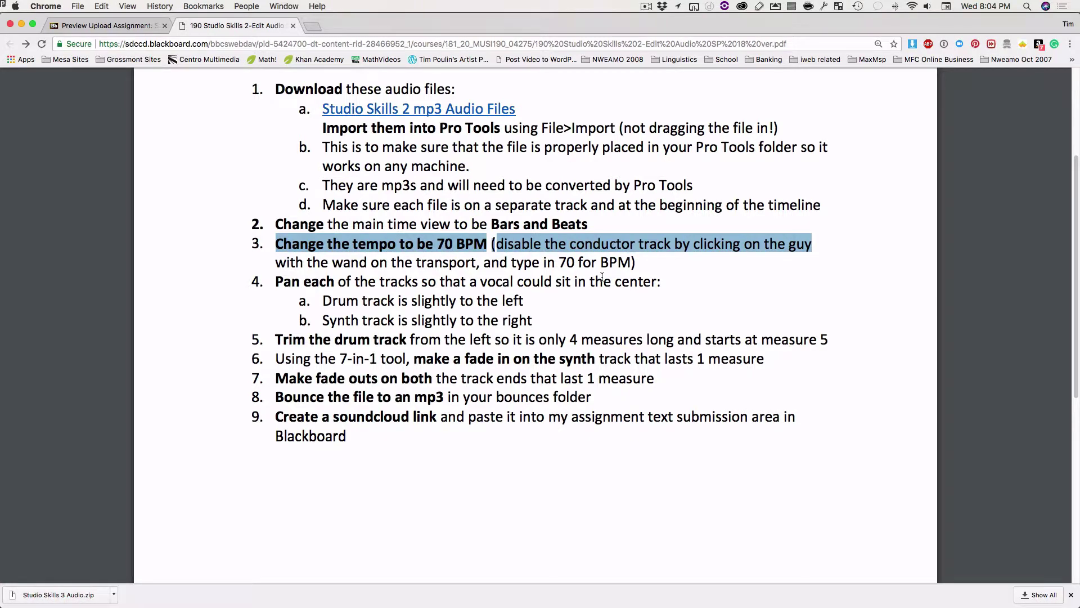
key(super+Tab)
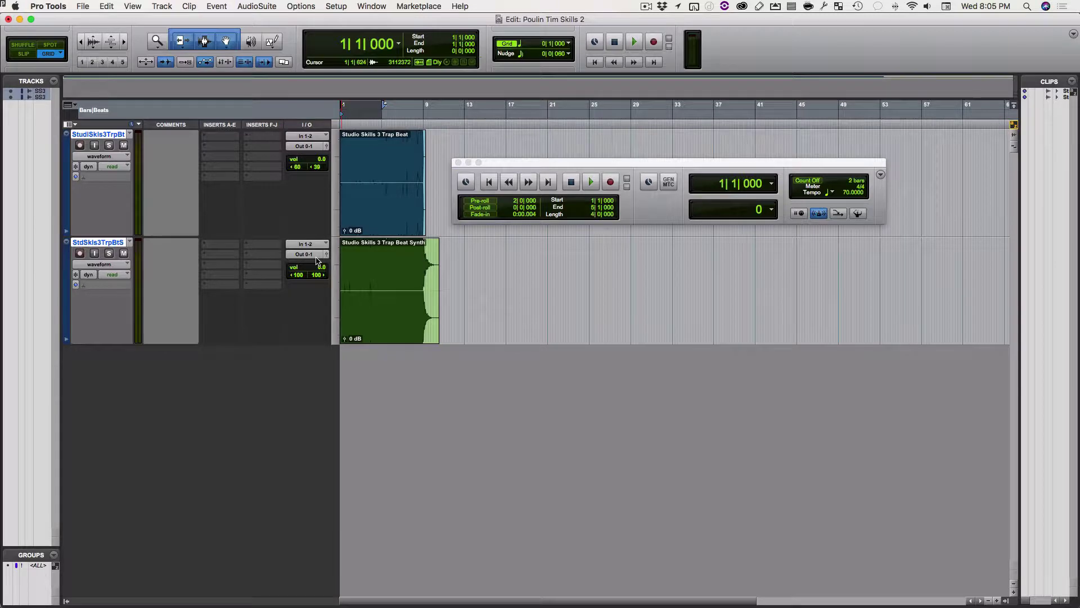
click(371, 6)
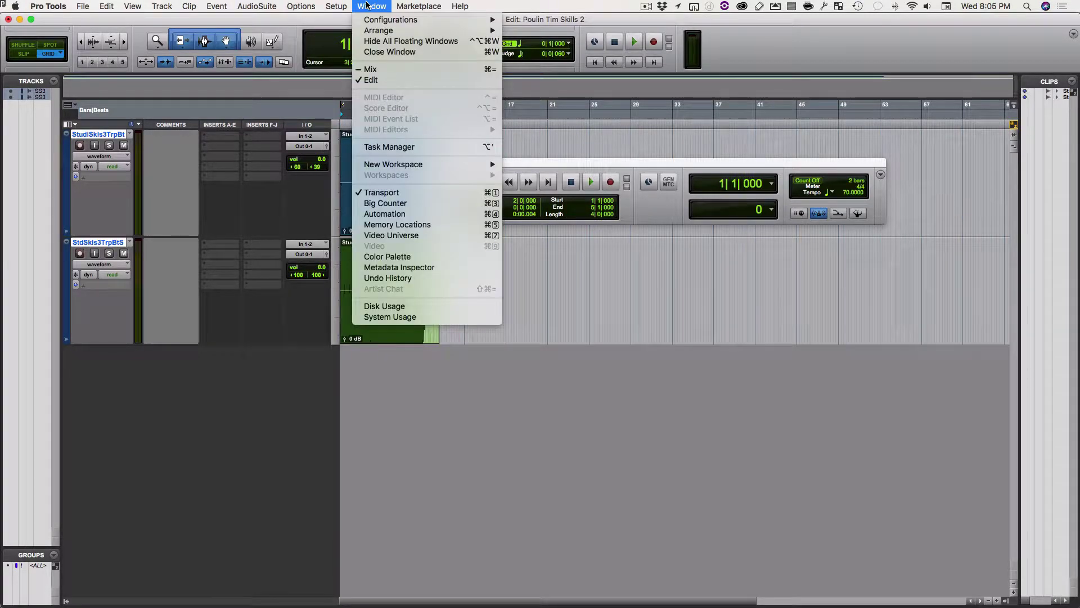
click(376, 69)
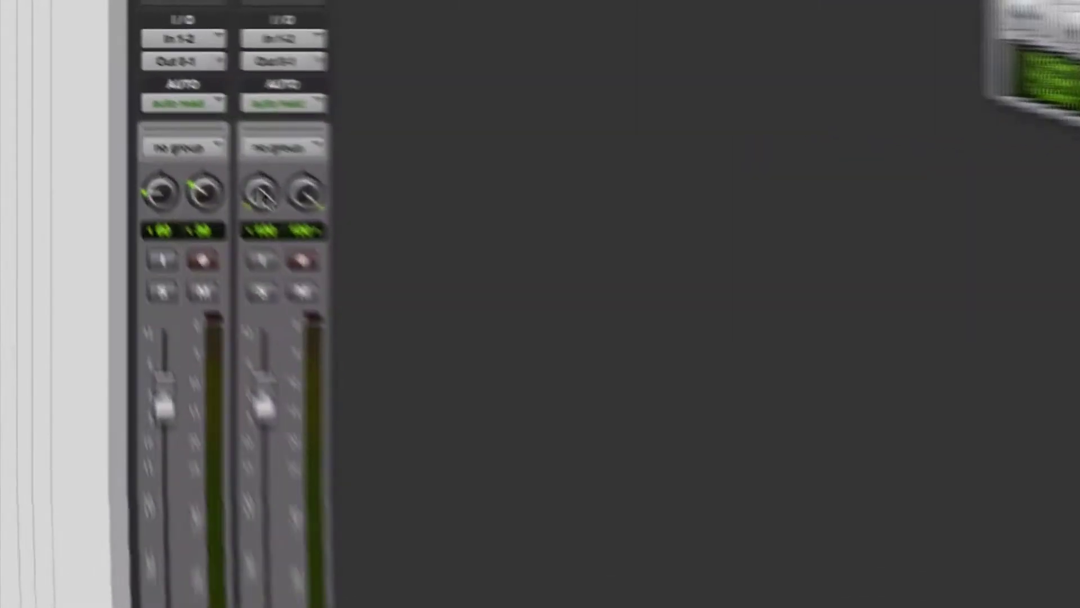
drag(352, 265, 380, 81)
drag(404, 270, 413, 318)
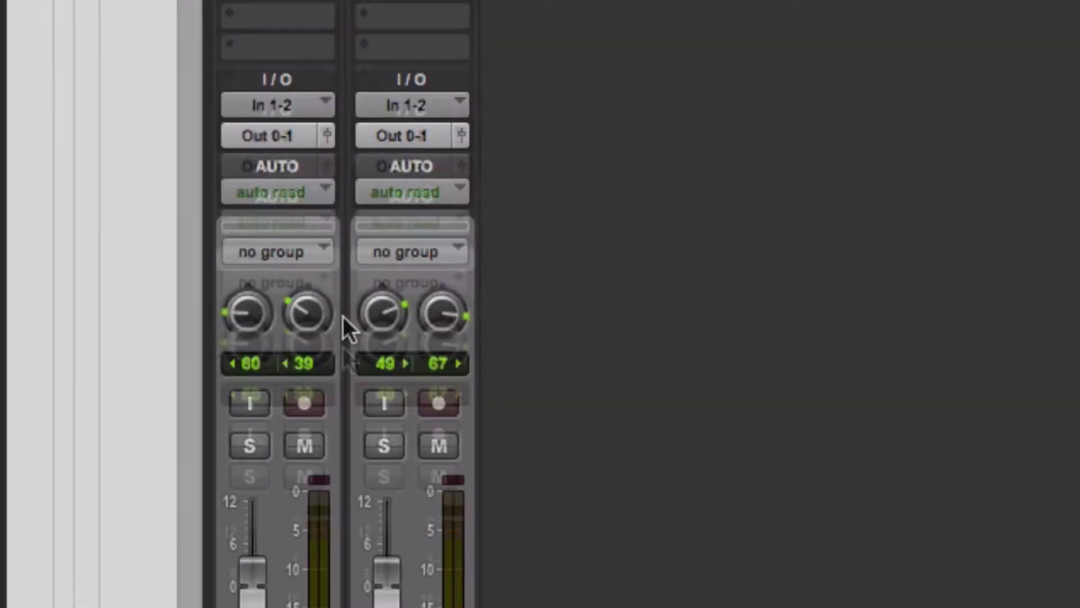
- Switch to Chrome and review the assignment's instructions on panning both tracks and trimming the drum track
key(super+Tab)
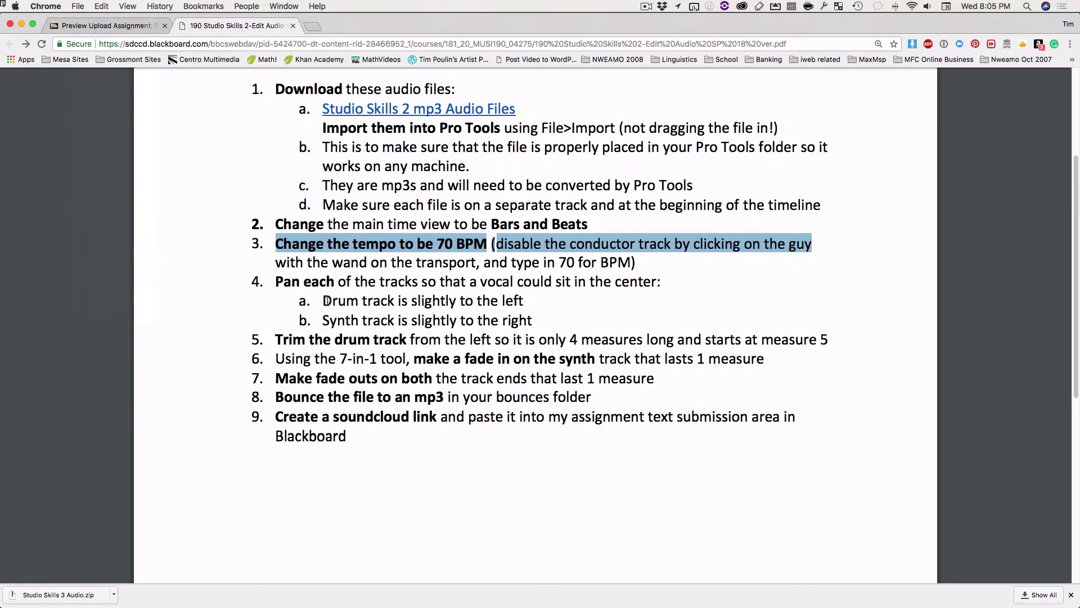
drag(325, 301, 526, 301)
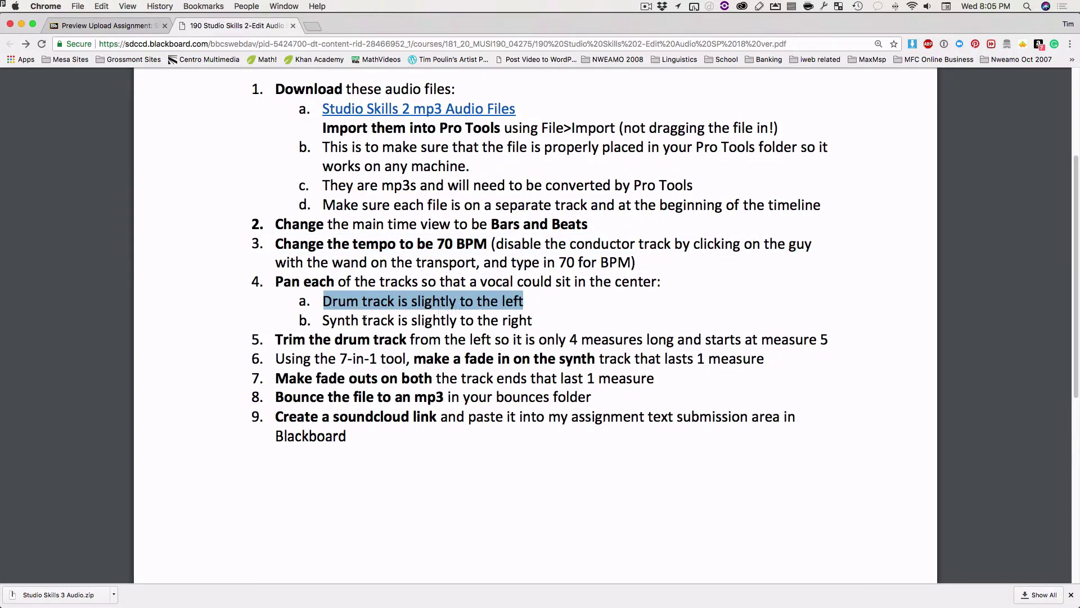
drag(325, 321, 537, 322)
click(535, 324)
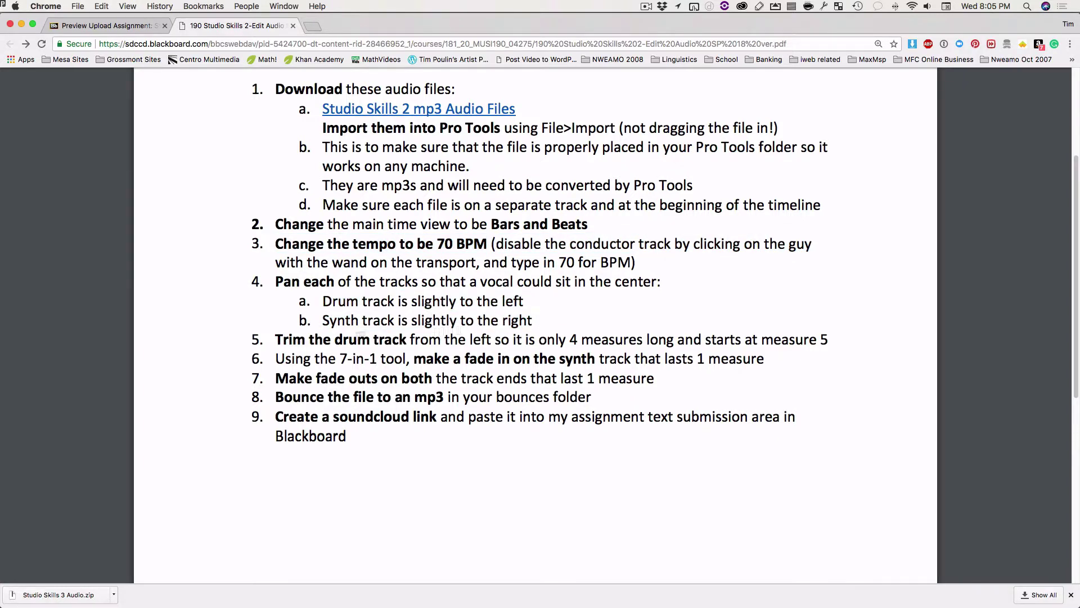
drag(278, 339, 724, 342)
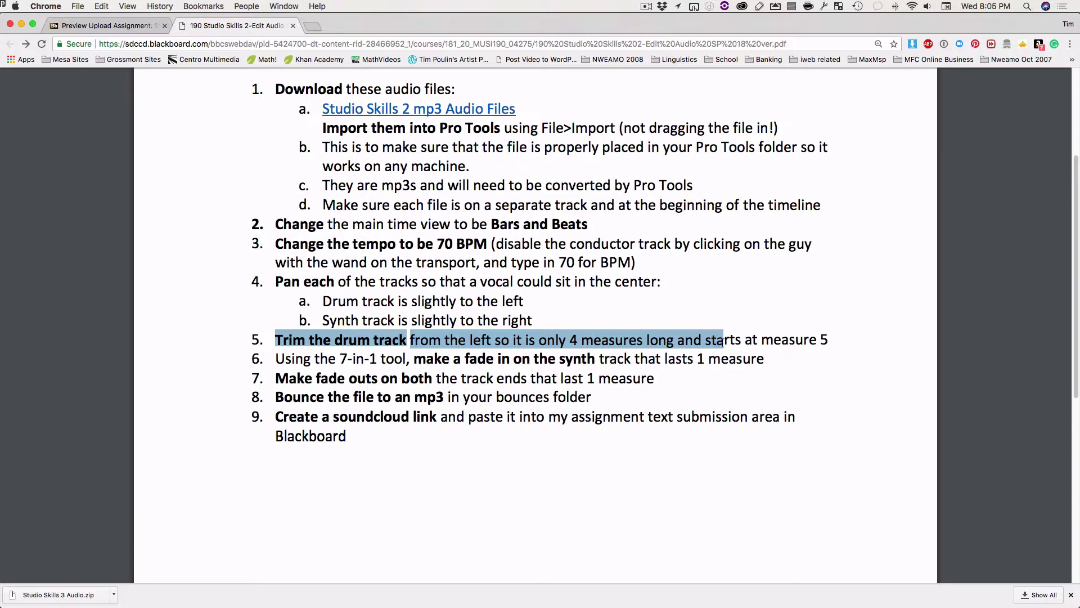
- Switch to Pro Tools and show the session's Edit window
click(723, 342)
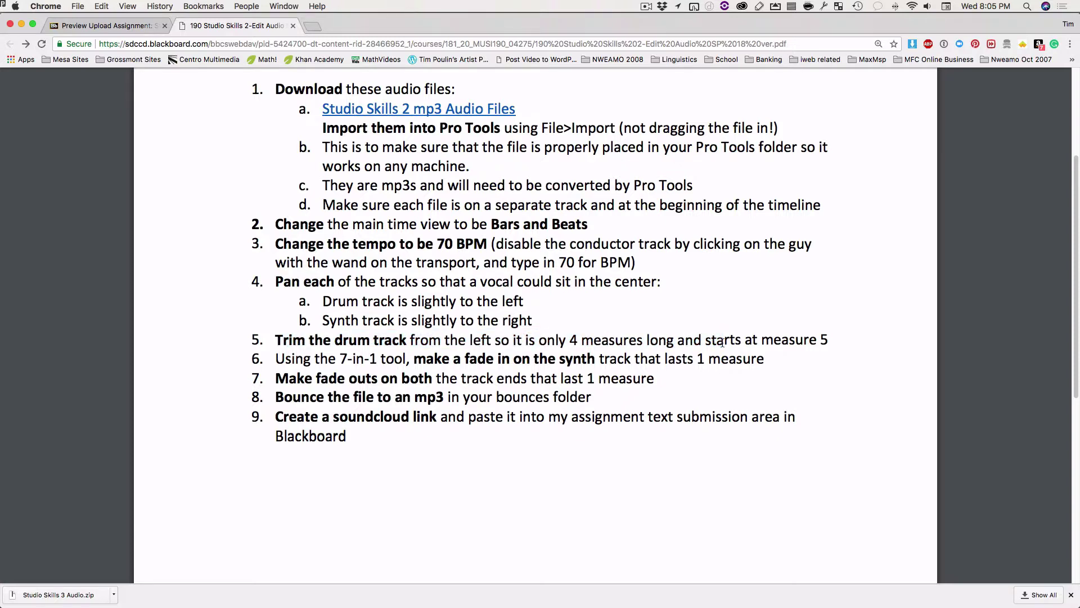
key(super+Tab)
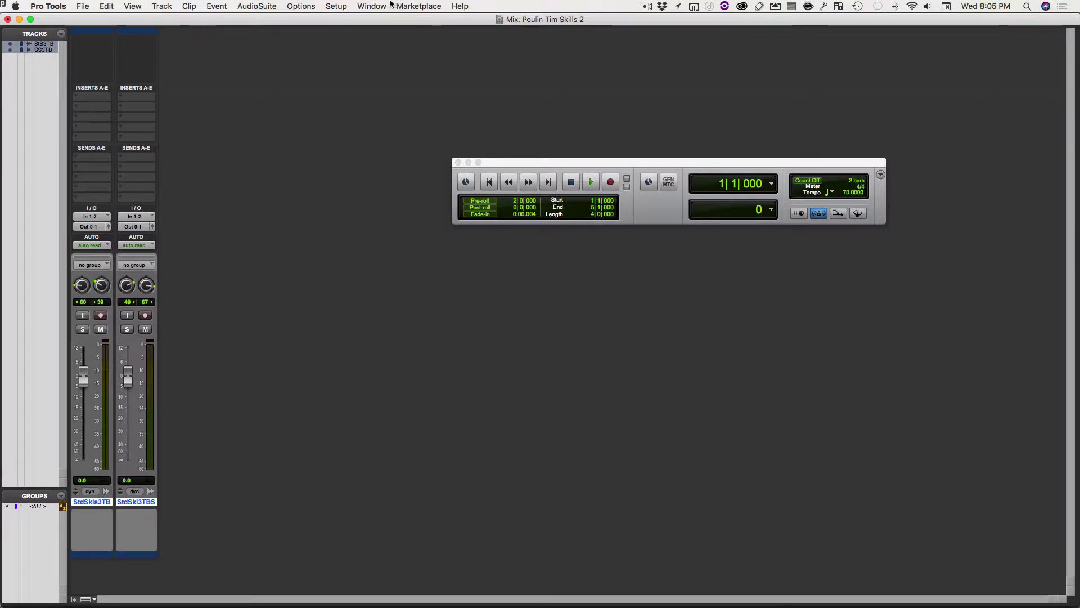
click(372, 6)
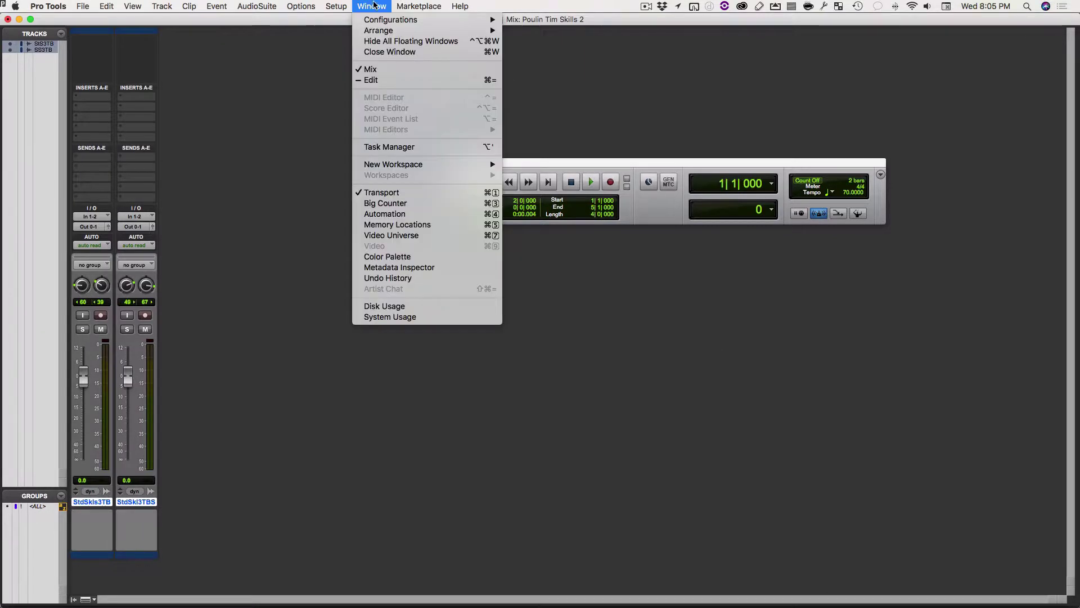
click(383, 80)
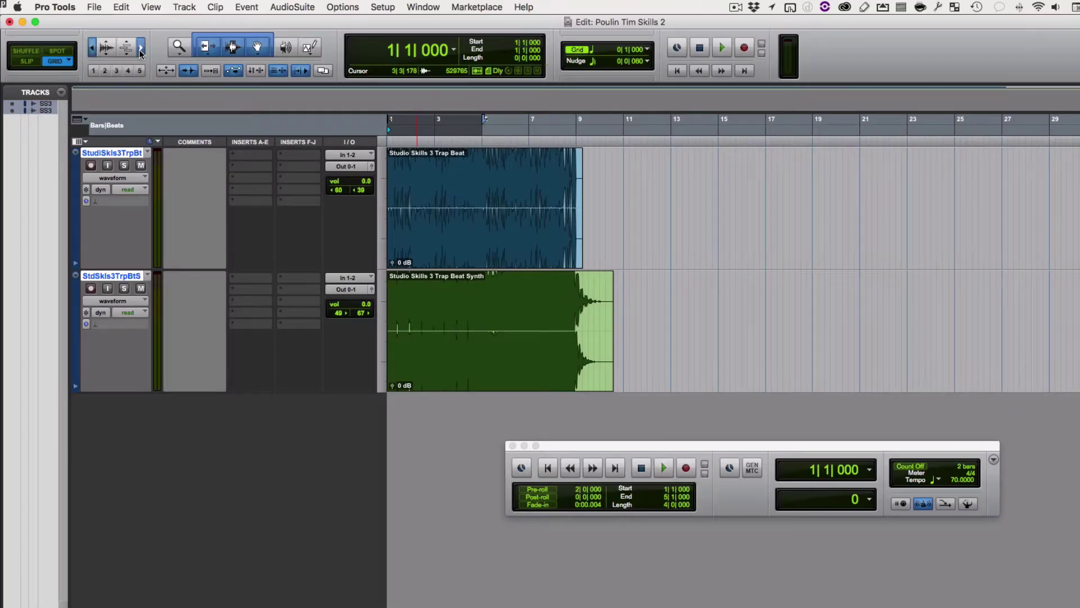
- Move the drum clip so it starts at measure 5, and return the playback position to measure 1
click(377, 134)
click(377, 134)
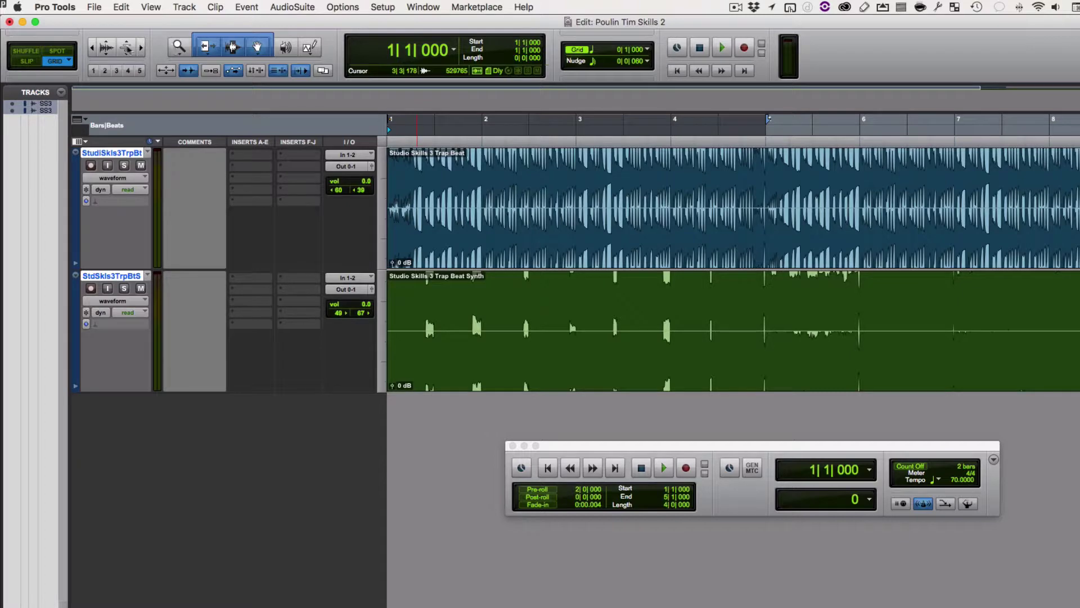
click(91, 48)
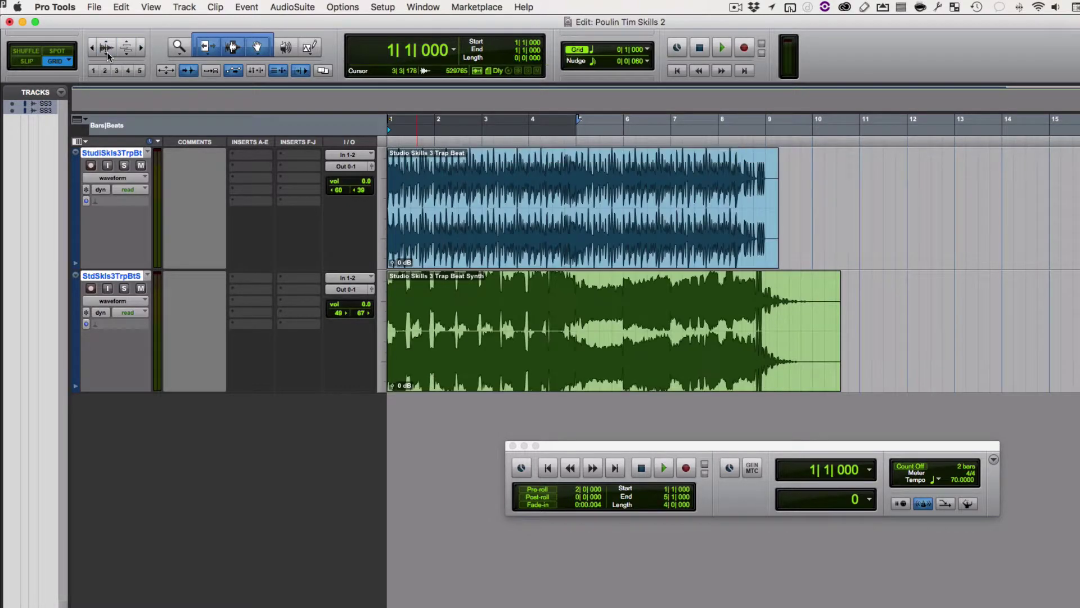
click(107, 51)
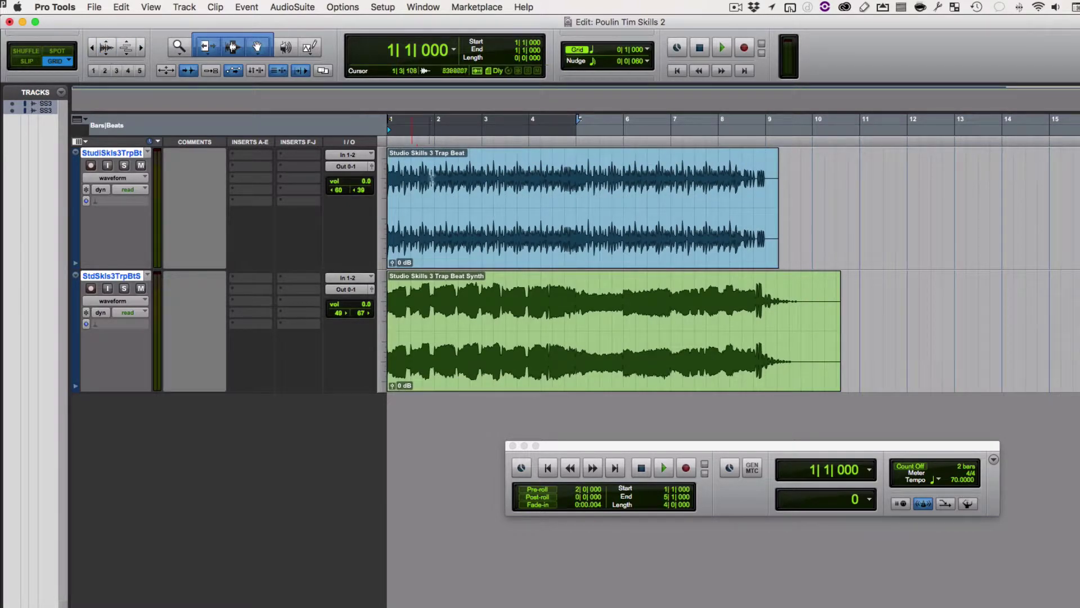
click(462, 222)
drag(462, 222, 650, 207)
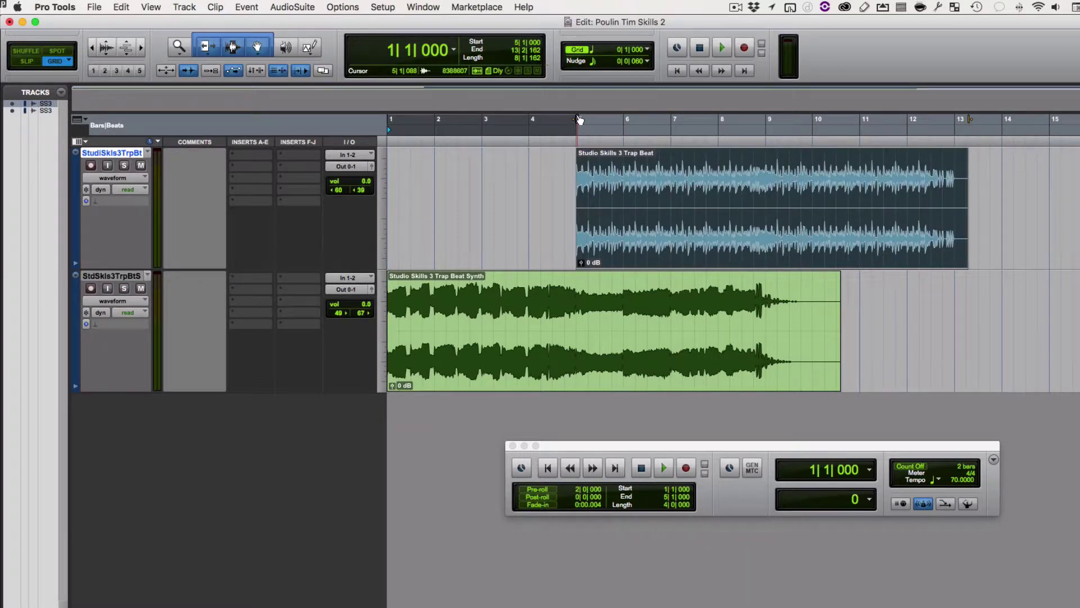
click(390, 119)
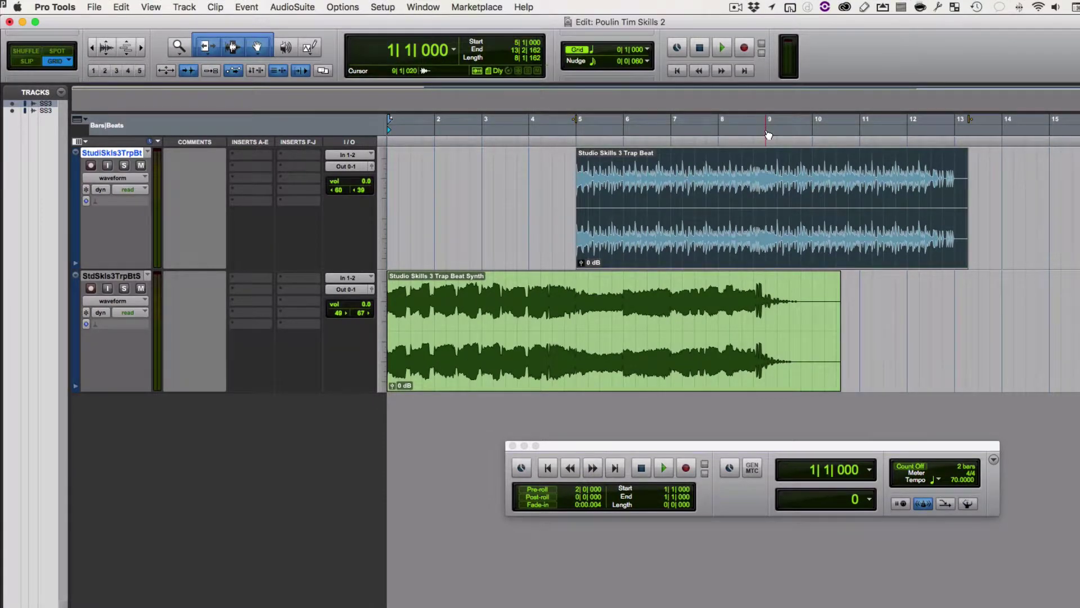
- Check the drum trimming instruction in Chrome, and in Pro Tools trim the drum clip's end to measure 9 so it lasts 4 measures
key(super+Tab)
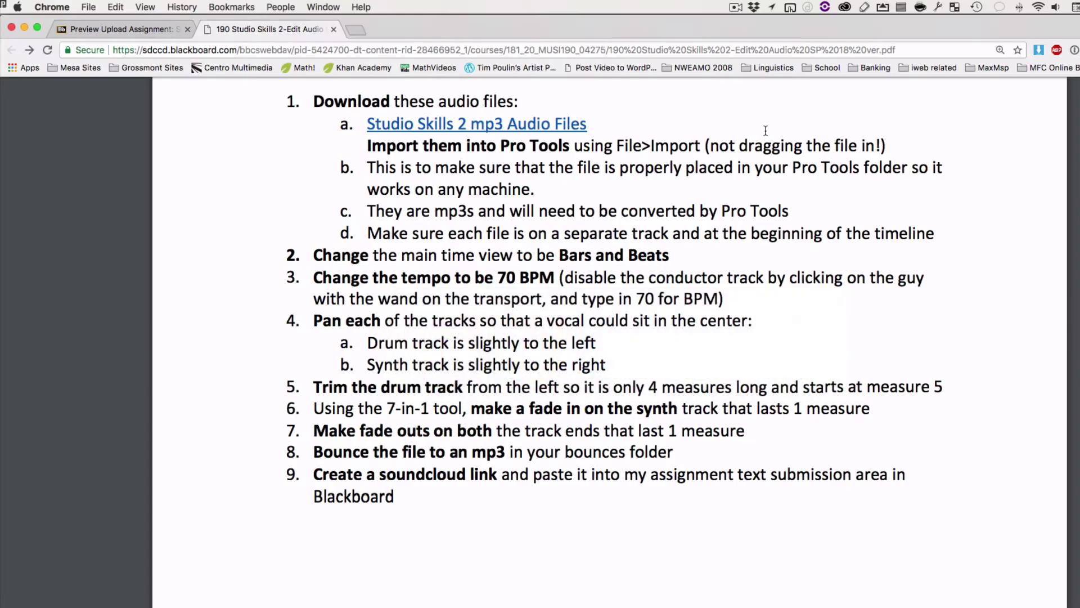
scroll(349, 342, down, 1)
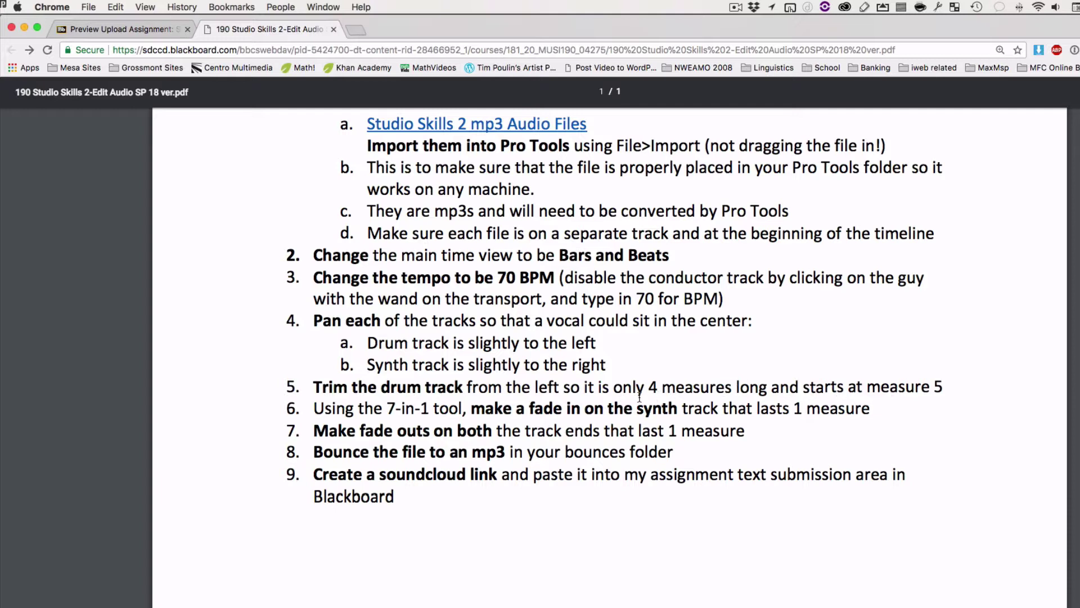
key(super+Tab)
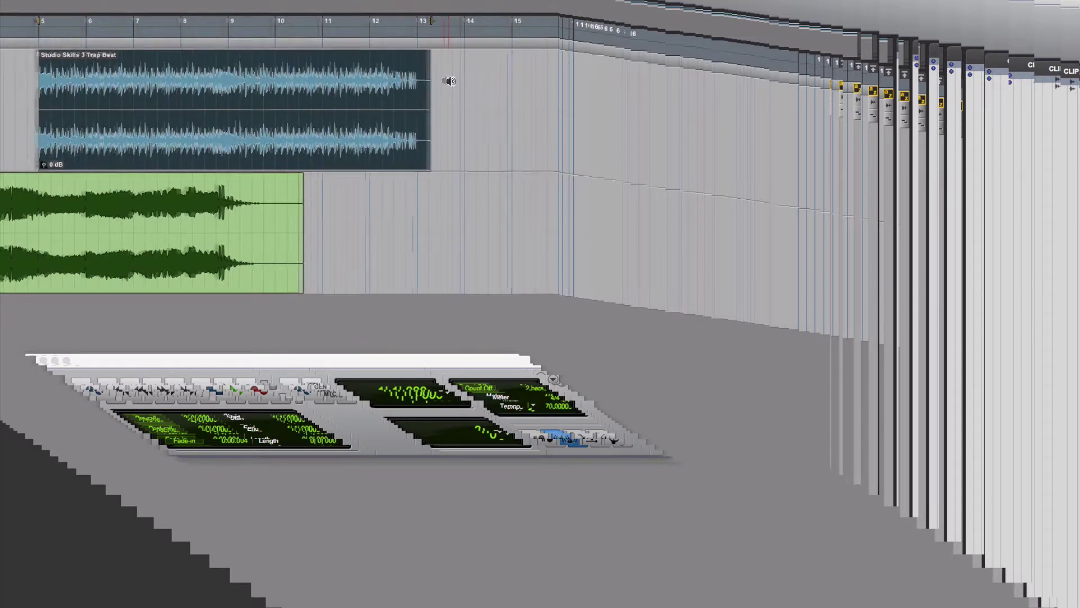
drag(401, 99, 205, 115)
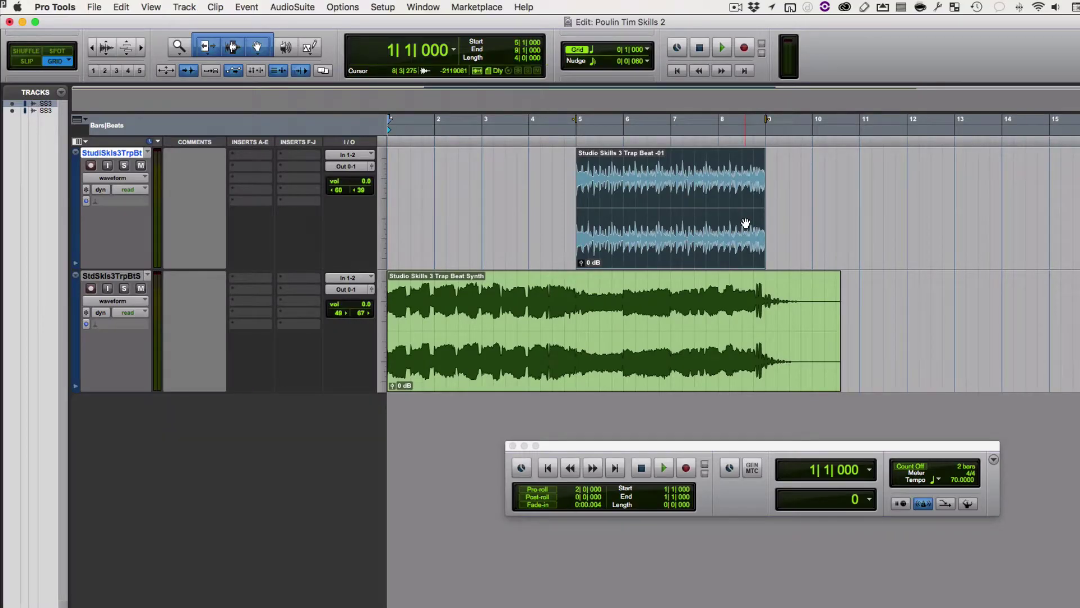
- Switch to Chrome and review the instructions on the synth fade in and the fade outs for both tracks
key(super+Tab)
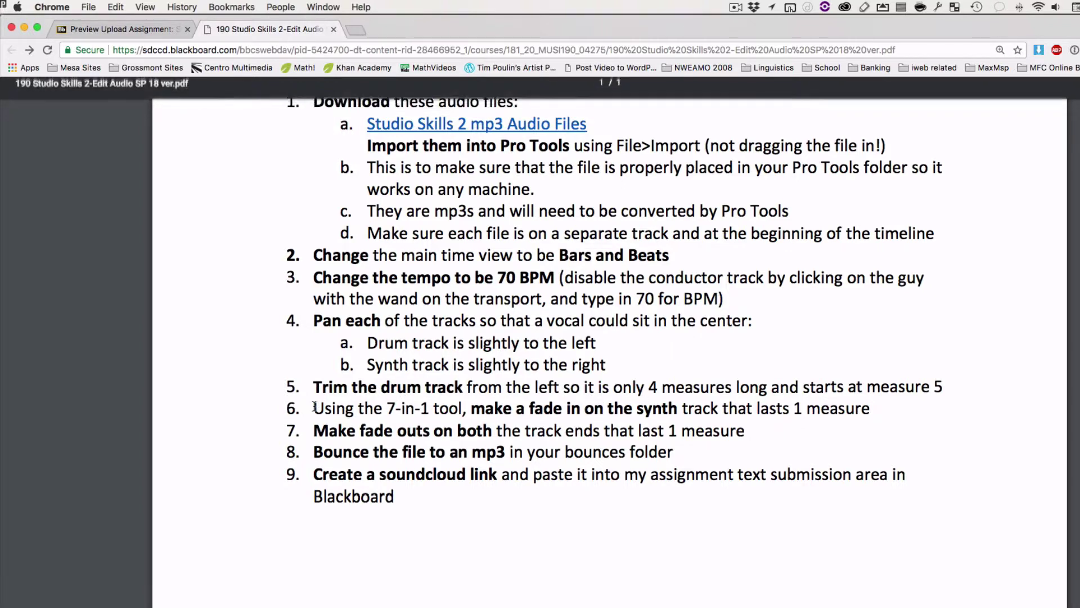
drag(315, 406, 651, 417)
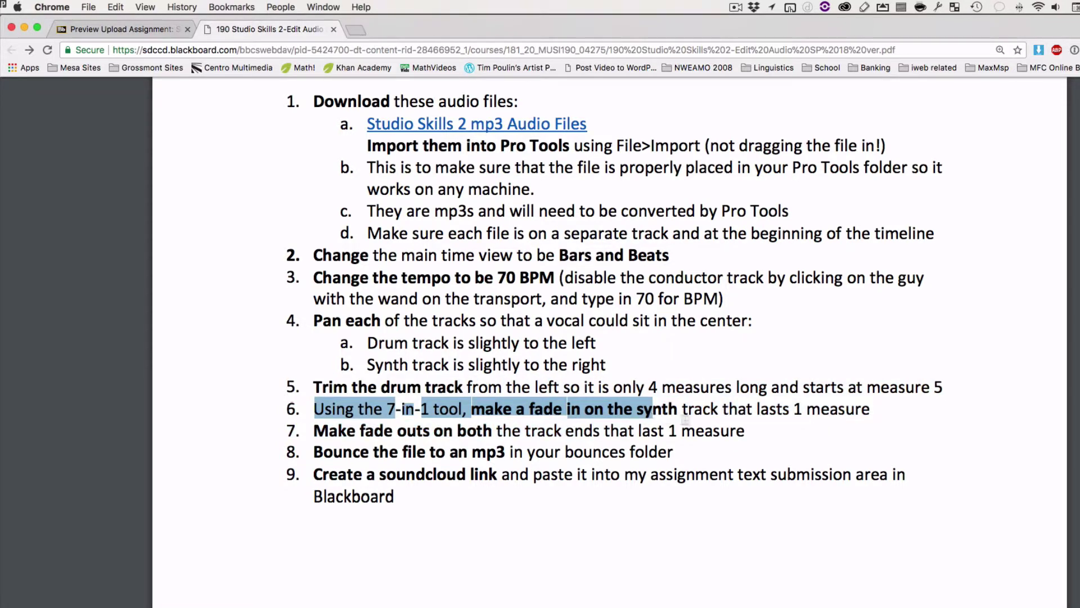
click(706, 429)
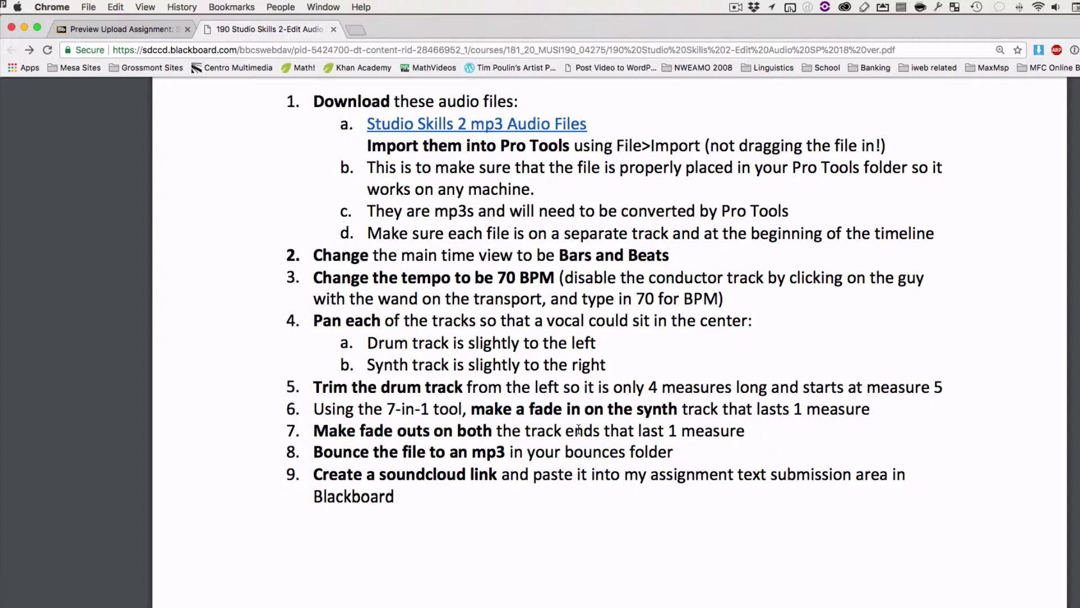
- Switch to Pro Tools and add a one-measure fade in at the start of the synth clip
key(super+Tab)
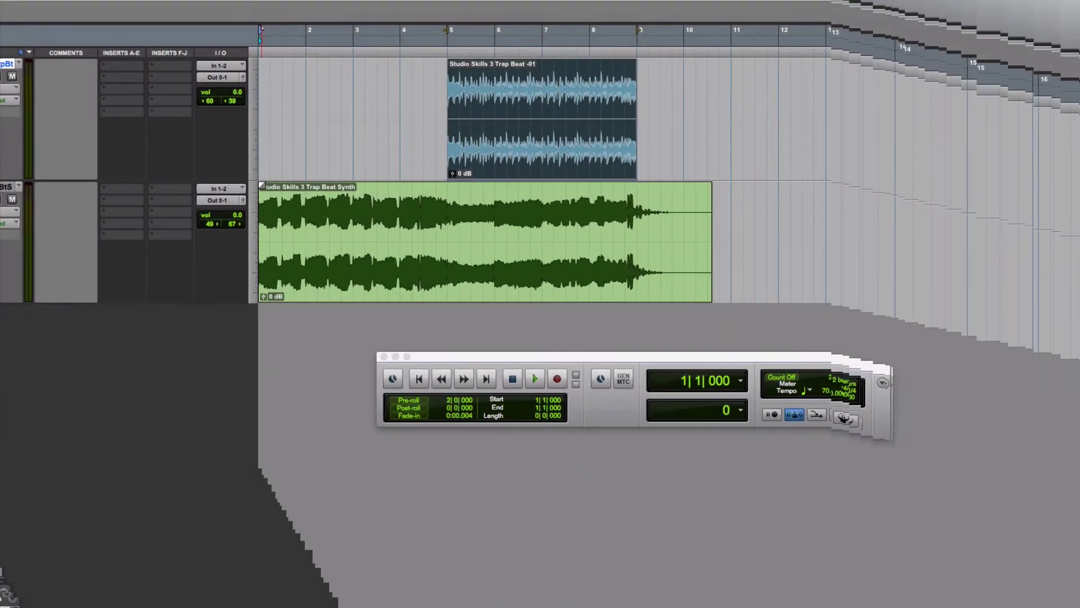
click(391, 274)
drag(262, 186, 301, 187)
click(301, 187)
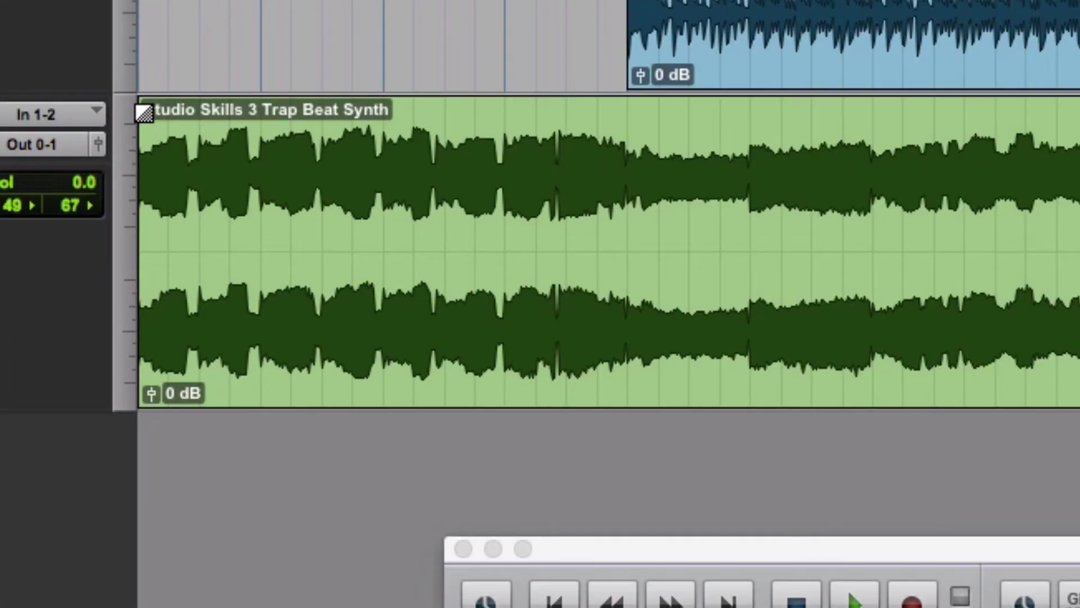
drag(144, 113, 253, 111)
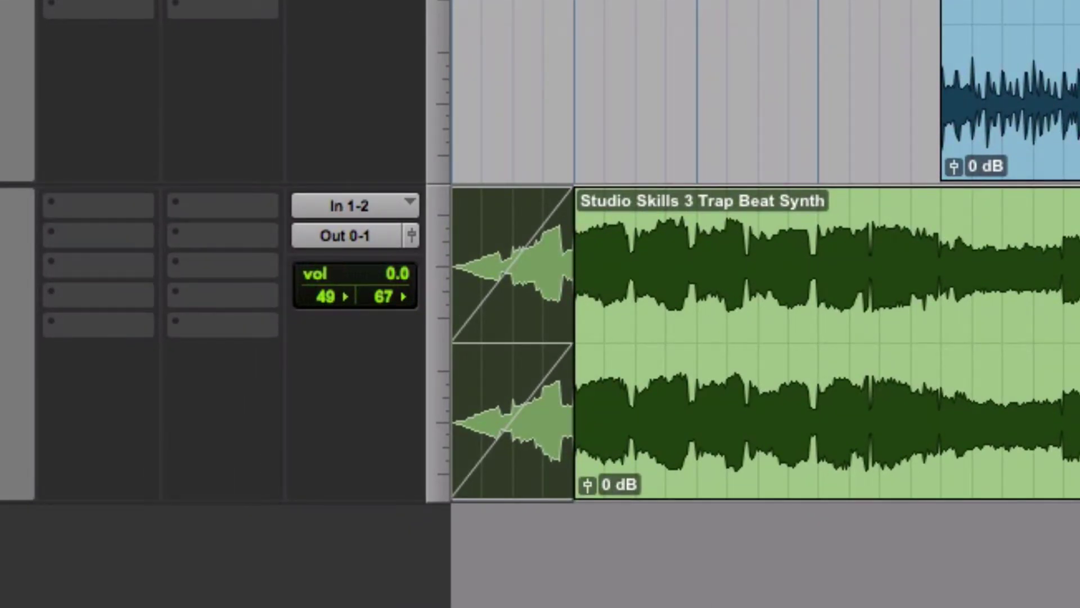
click(1010, 90)
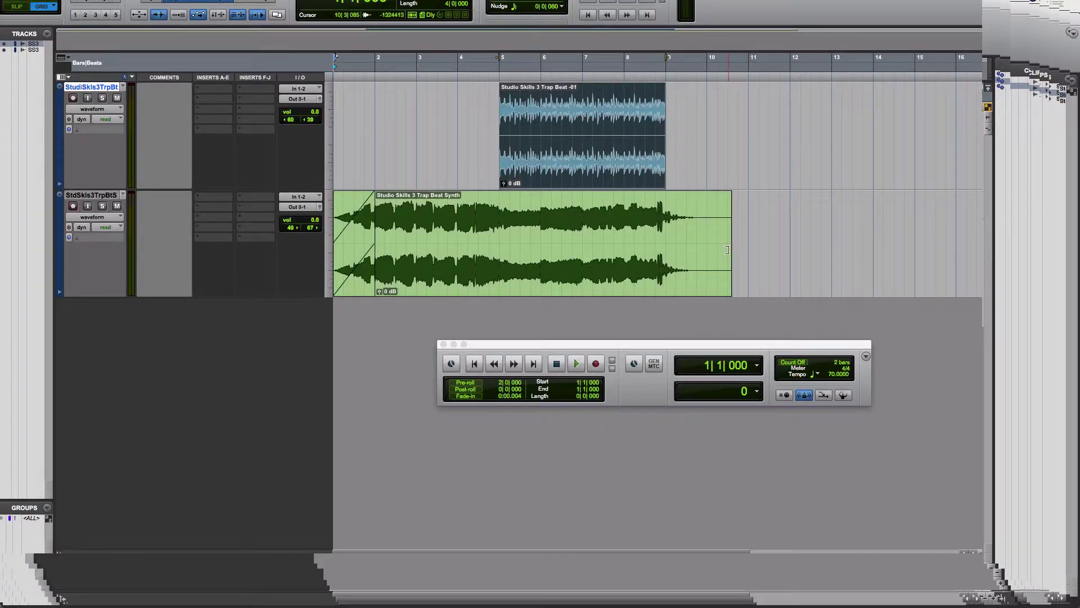
- Trim the synth clip's end to measure 10 and add one-measure fade outs to the ends of the synth and drum clips
drag(727, 249, 701, 249)
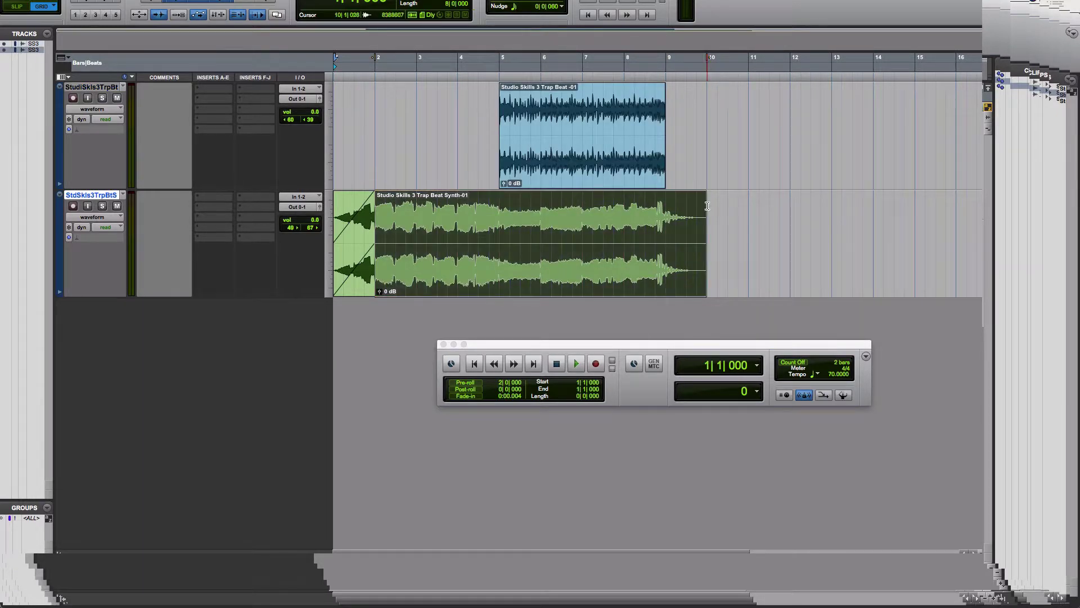
click(703, 196)
drag(702, 196, 664, 201)
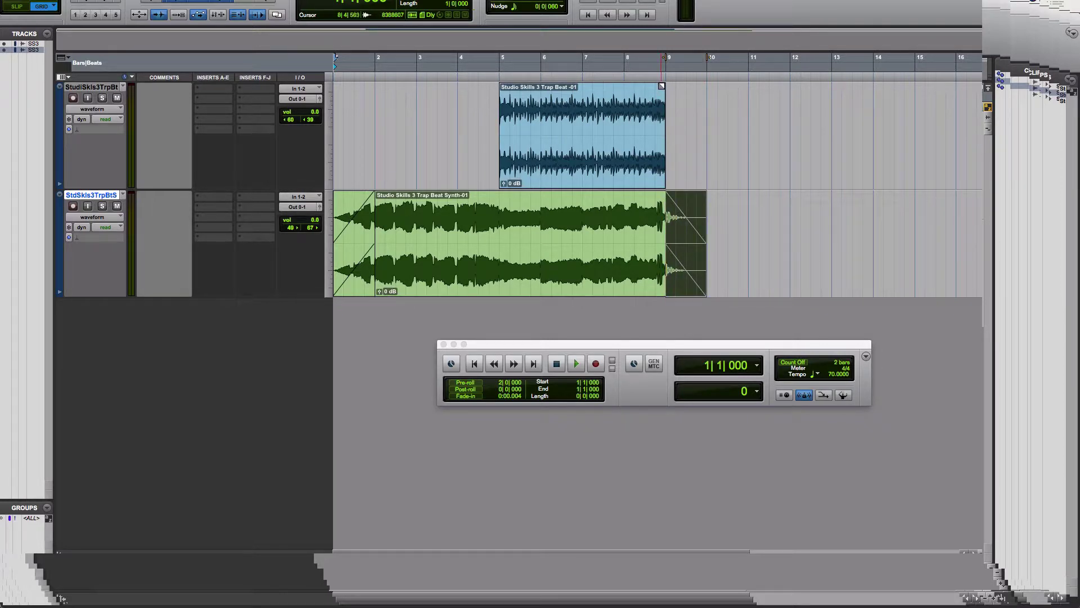
drag(662, 86, 627, 89)
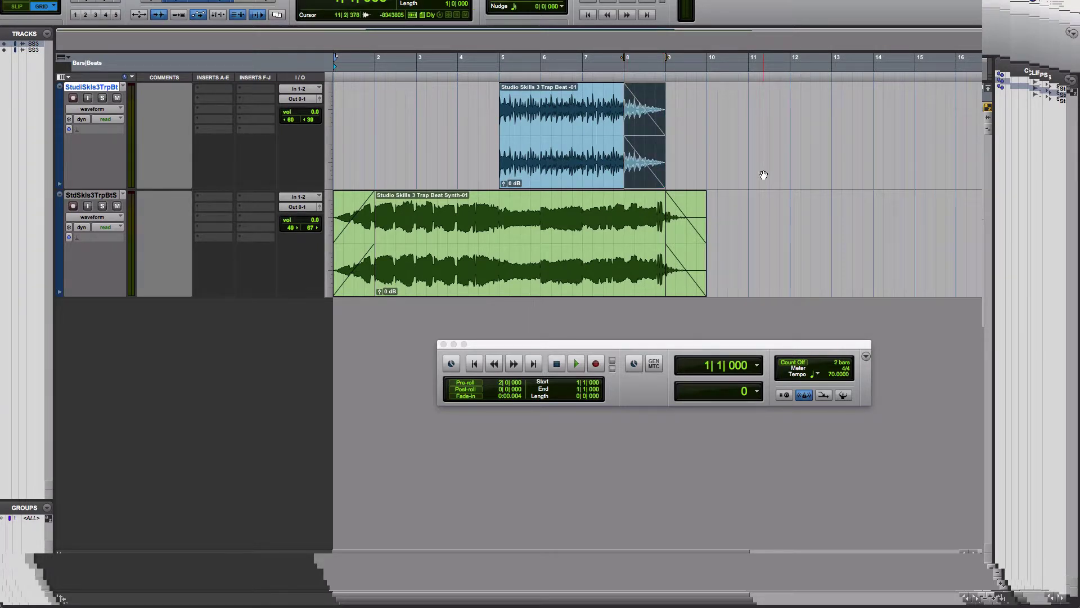
- Check the bounce instruction in Chrome, and in Pro Tools play the session from the beginning to hear the fades
key(super+Tab)
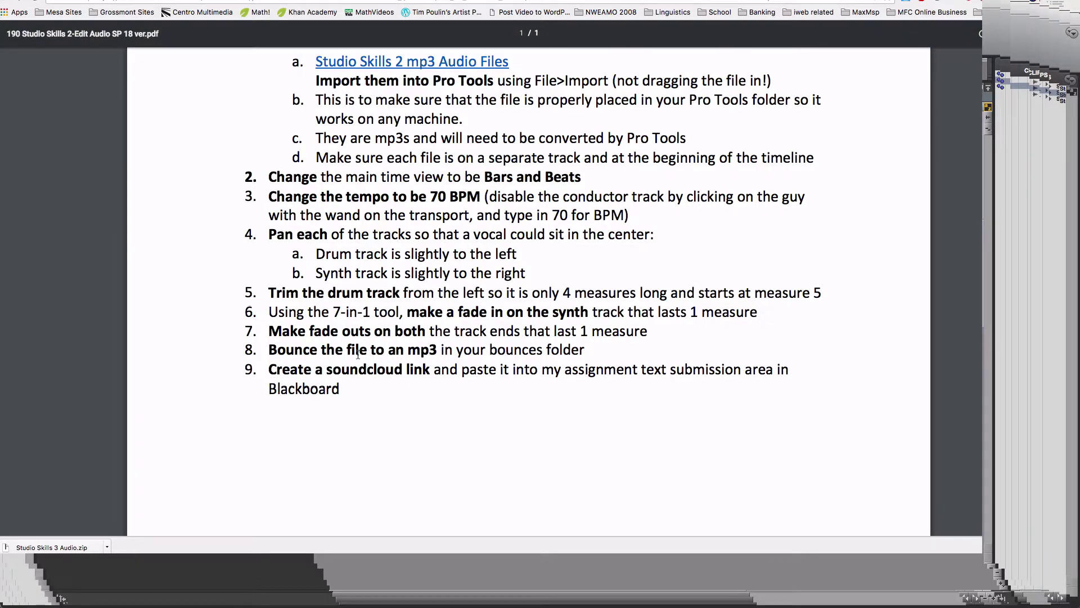
key(super+Tab)
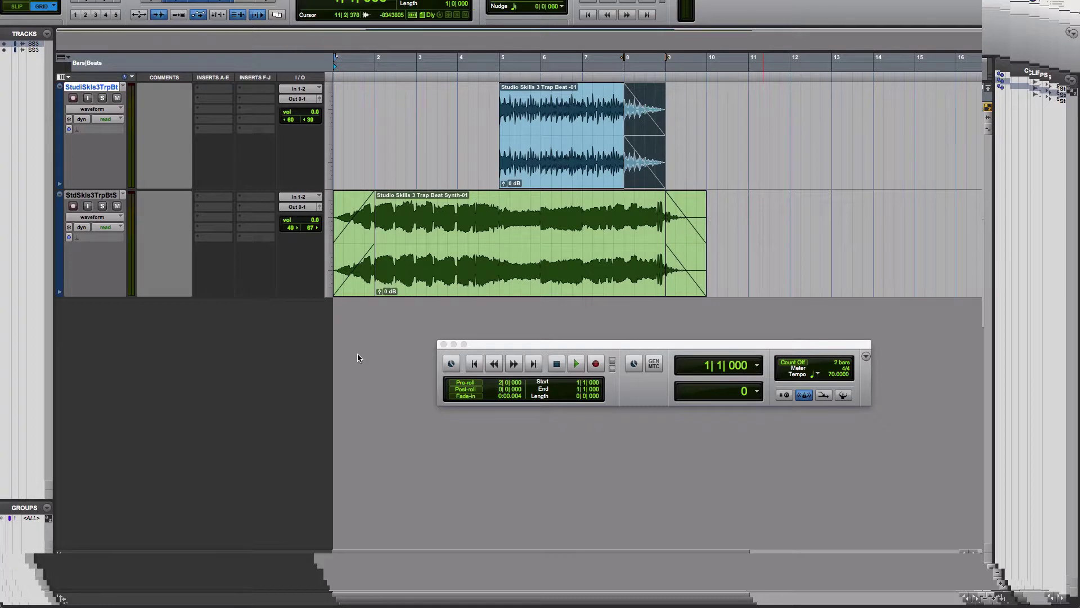
click(476, 365)
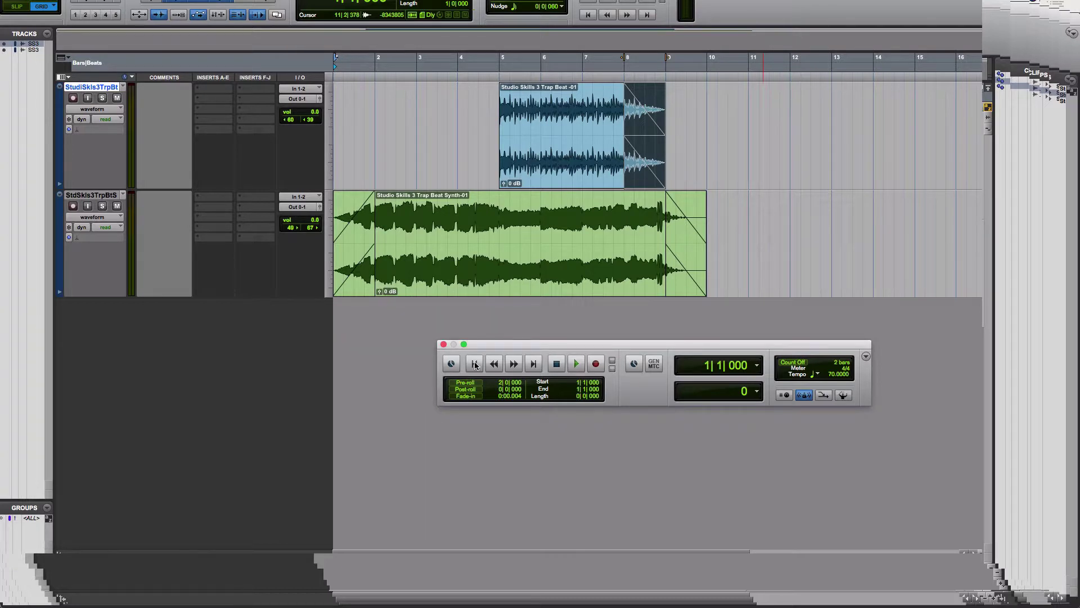
key(space)
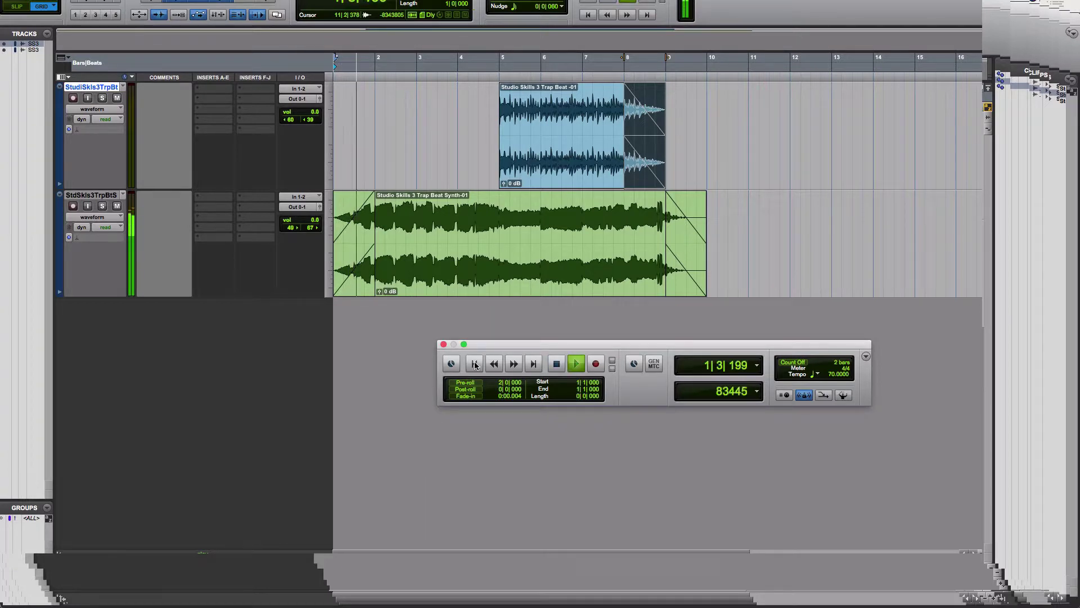
key(space)
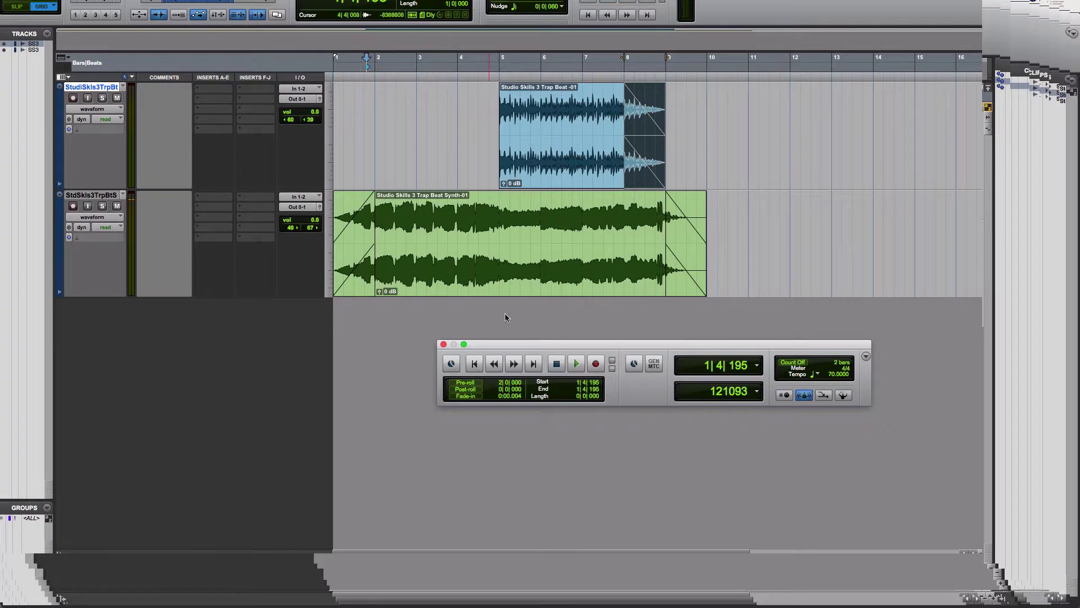
key(space)
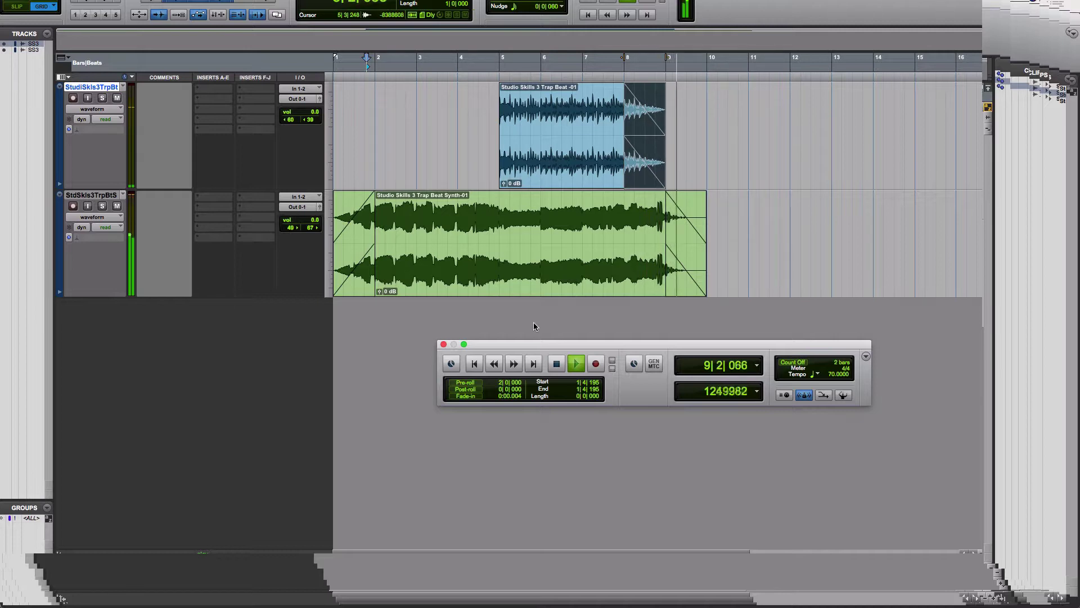
click(557, 364)
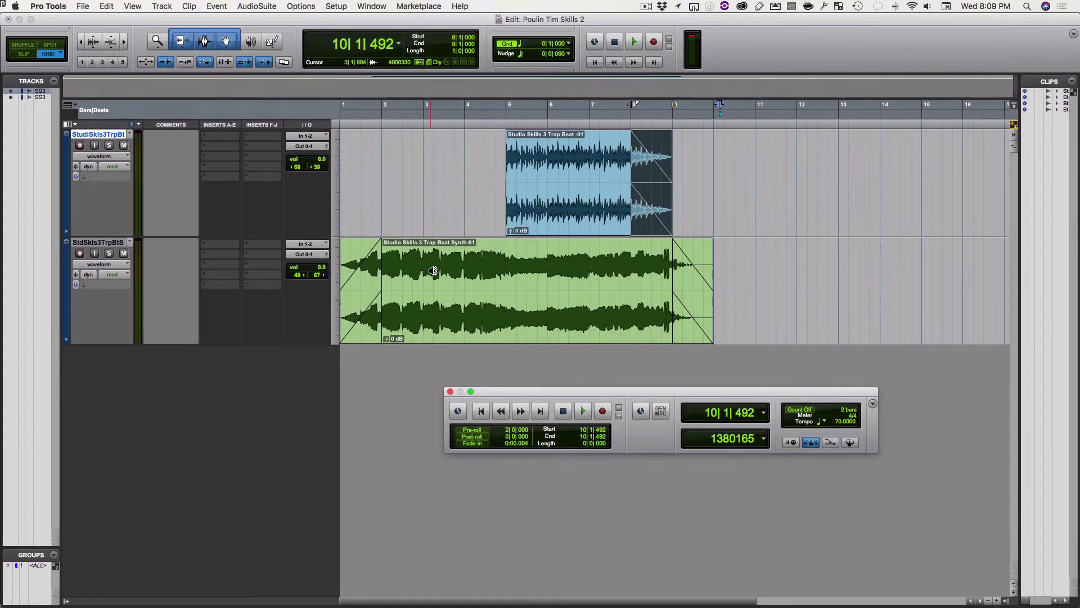
- Set up a bounce to disk with file type MP3 and Interleaved format, without the additional MP3 option
click(83, 7)
mouse_move(122, 172)
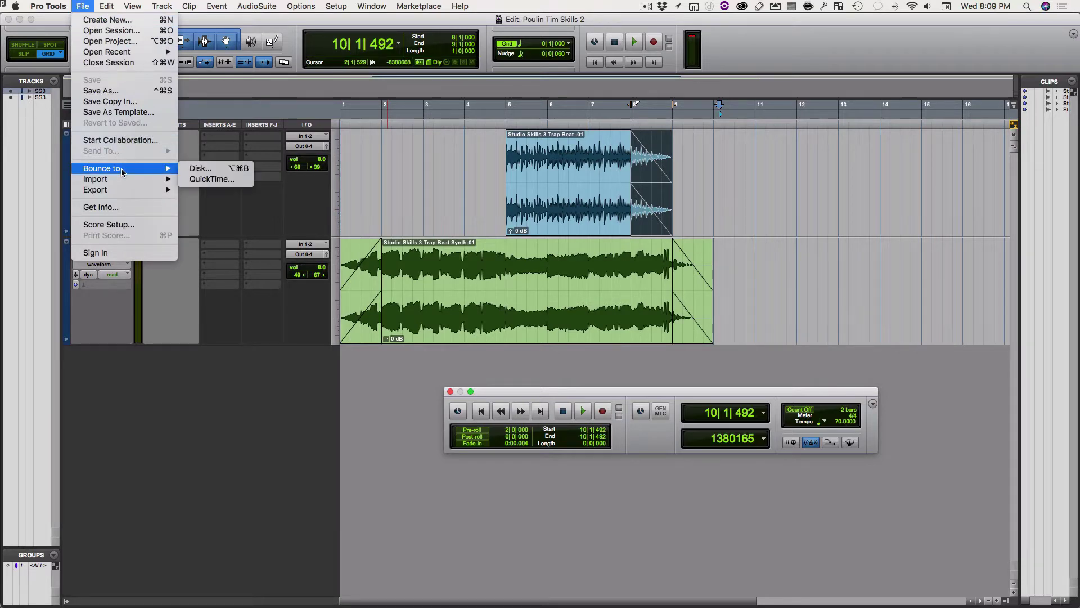
click(196, 169)
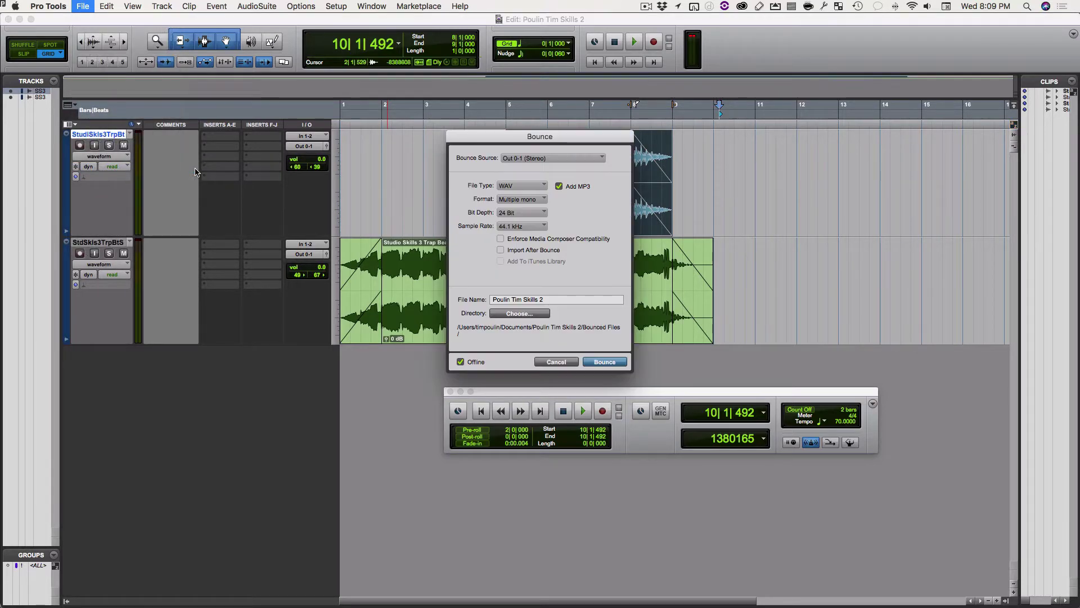
click(556, 187)
click(556, 186)
click(534, 186)
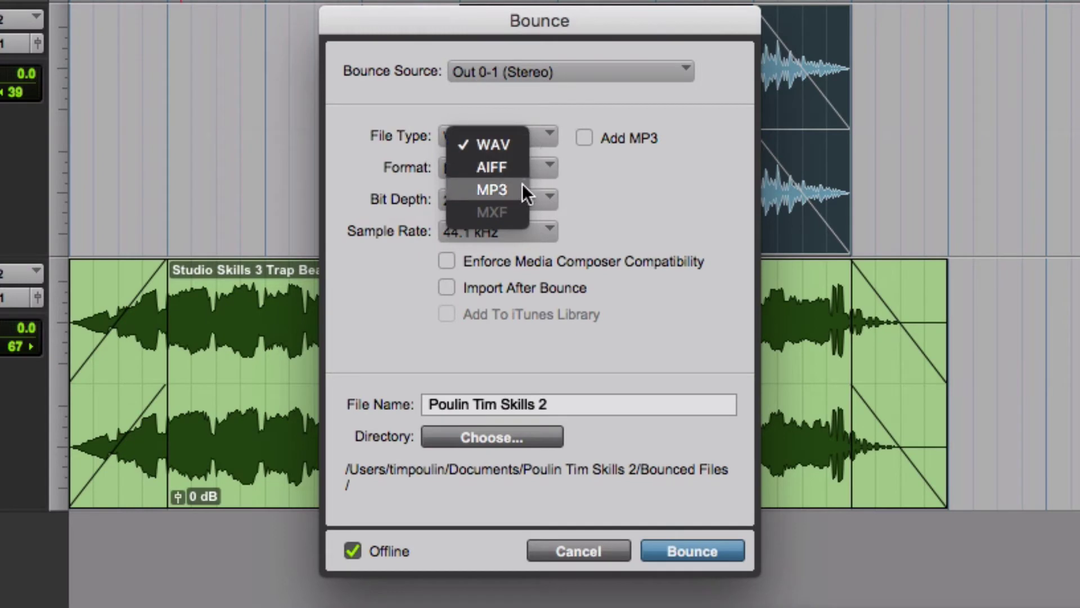
click(532, 210)
click(530, 167)
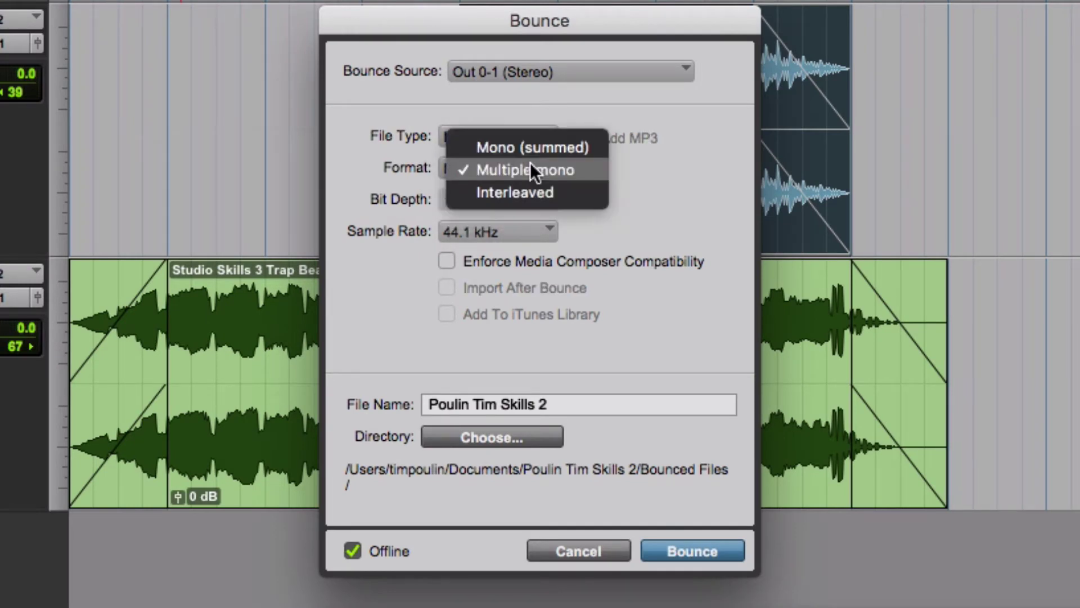
click(530, 193)
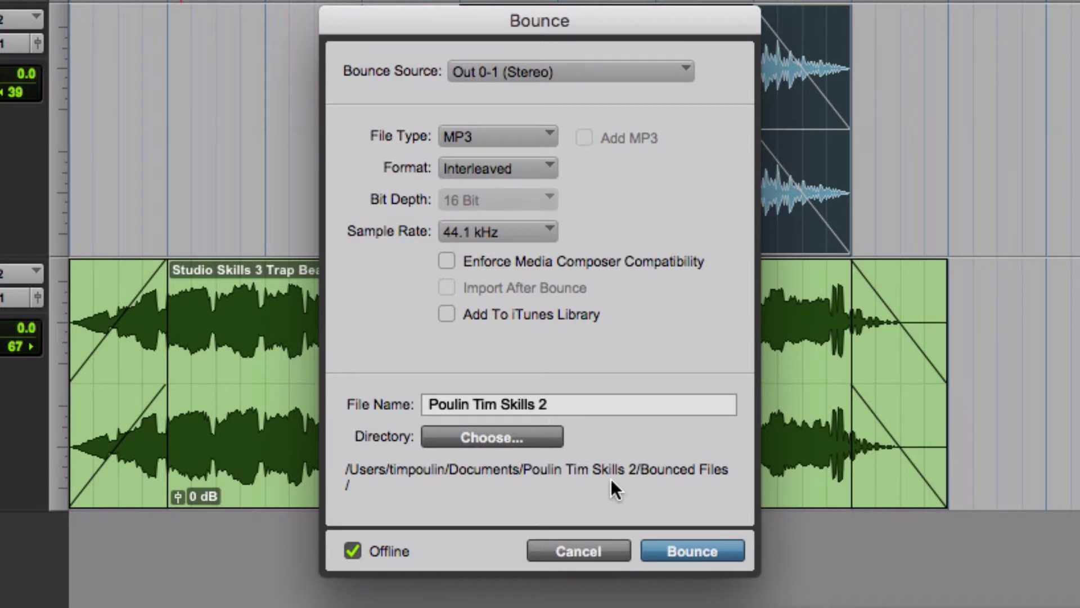
- Run the offline bounce, accepting the MP3 encoder settings of slowest encoding speed and 256 kbit/s
click(692, 551)
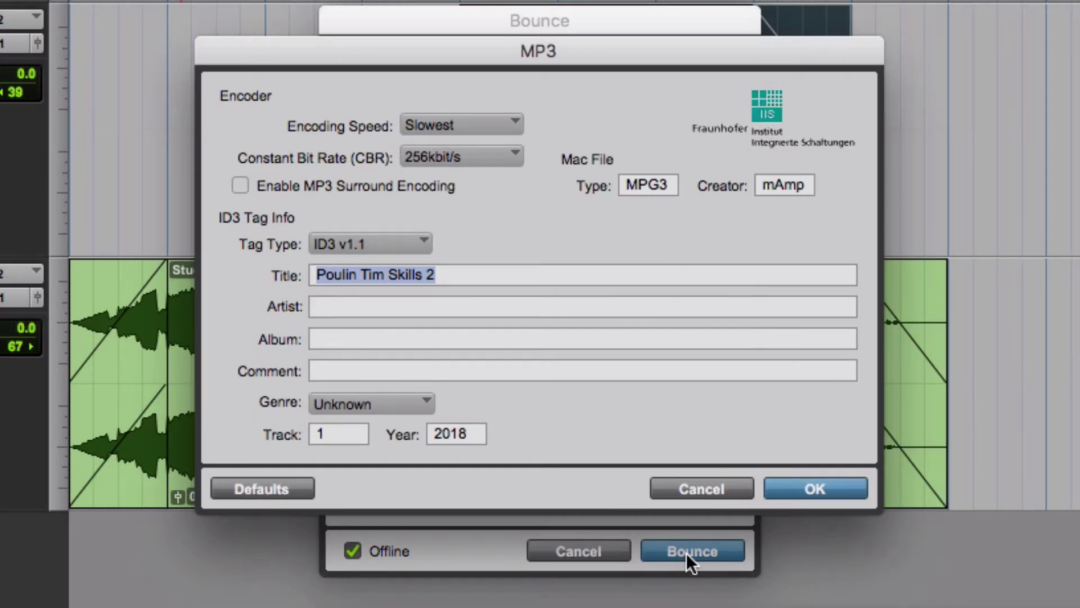
click(805, 491)
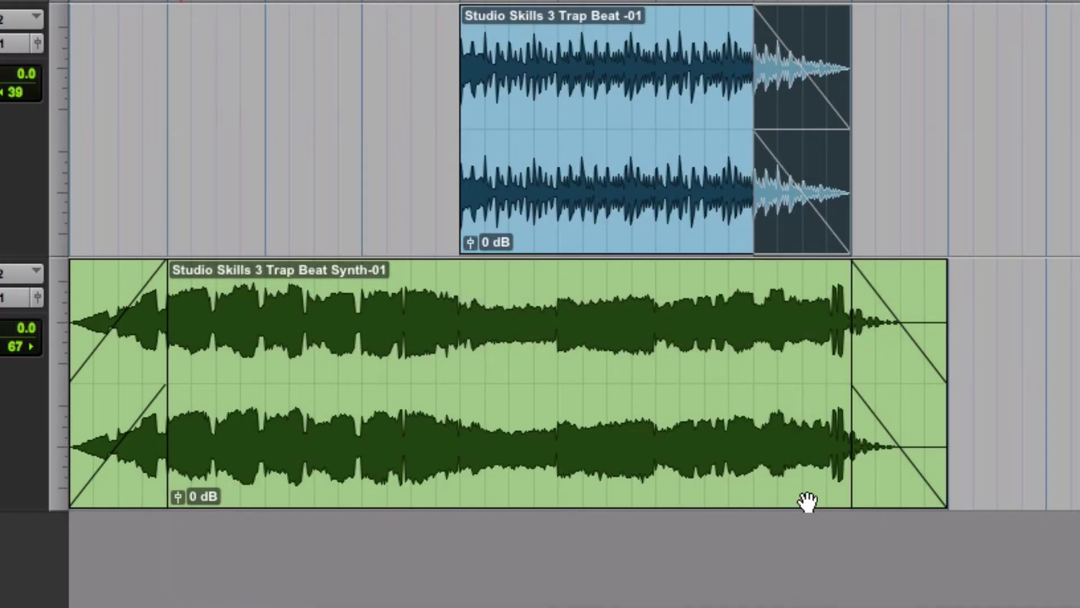
- Switch to Finder, open the Bounced Files folder inside the session folder in Documents, and preview the bounced mp3
key(super+Tab)
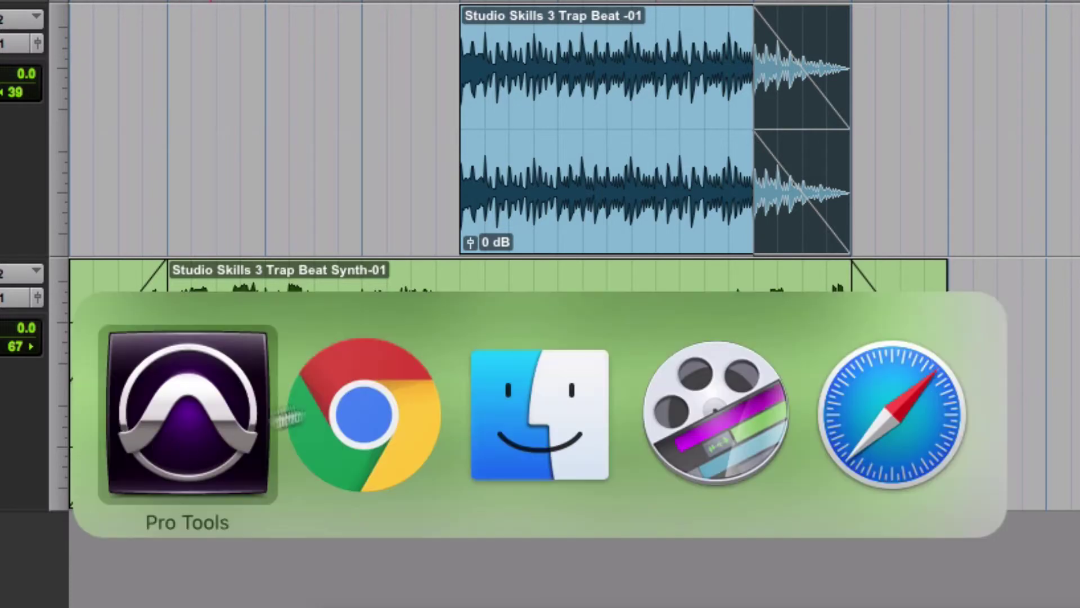
click(488, 378)
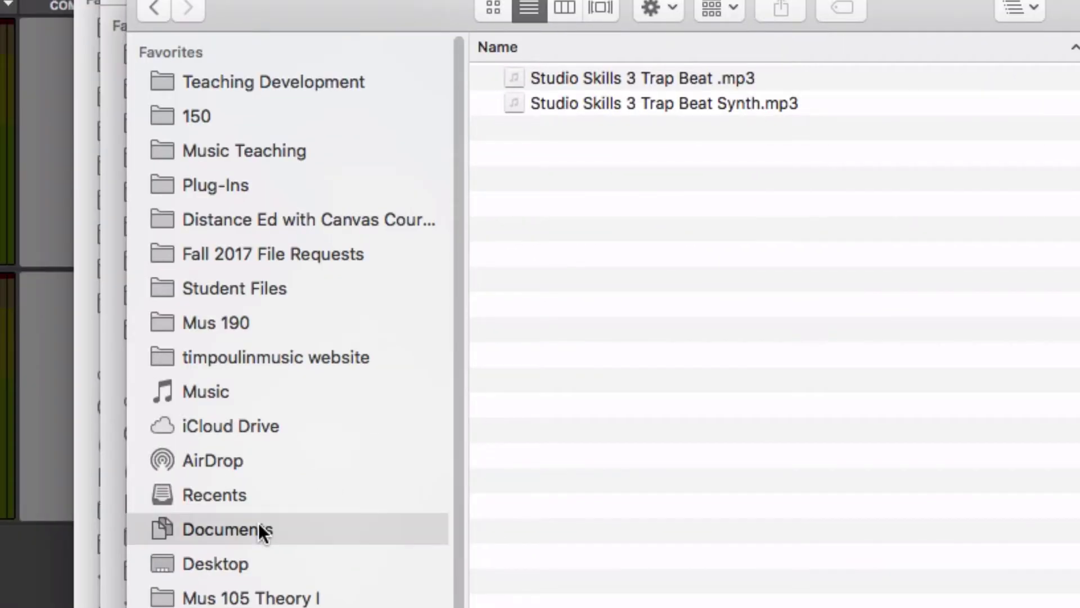
click(258, 530)
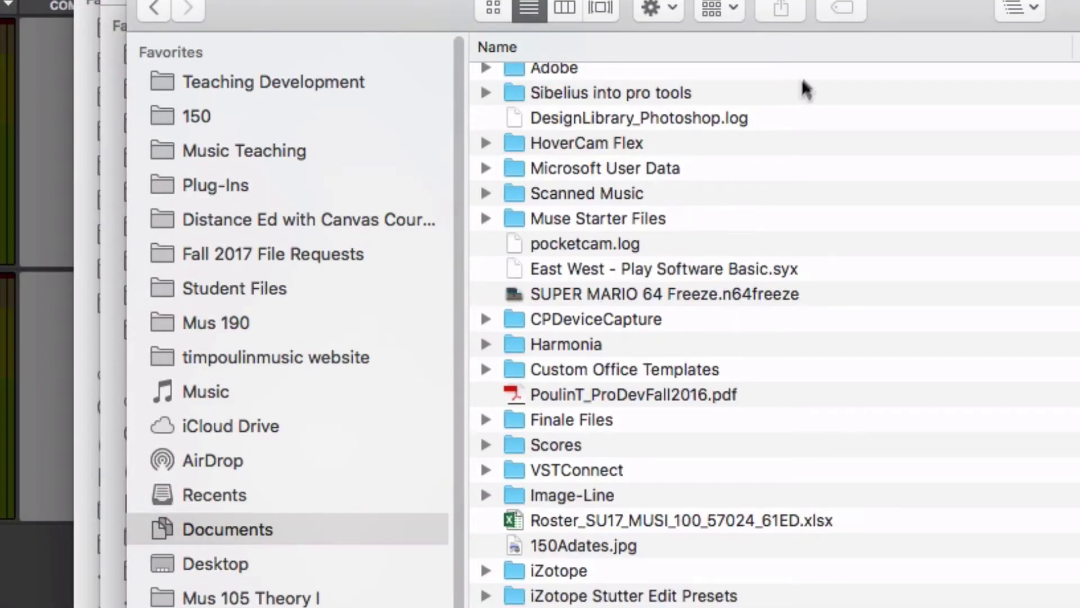
double_click(651, 77)
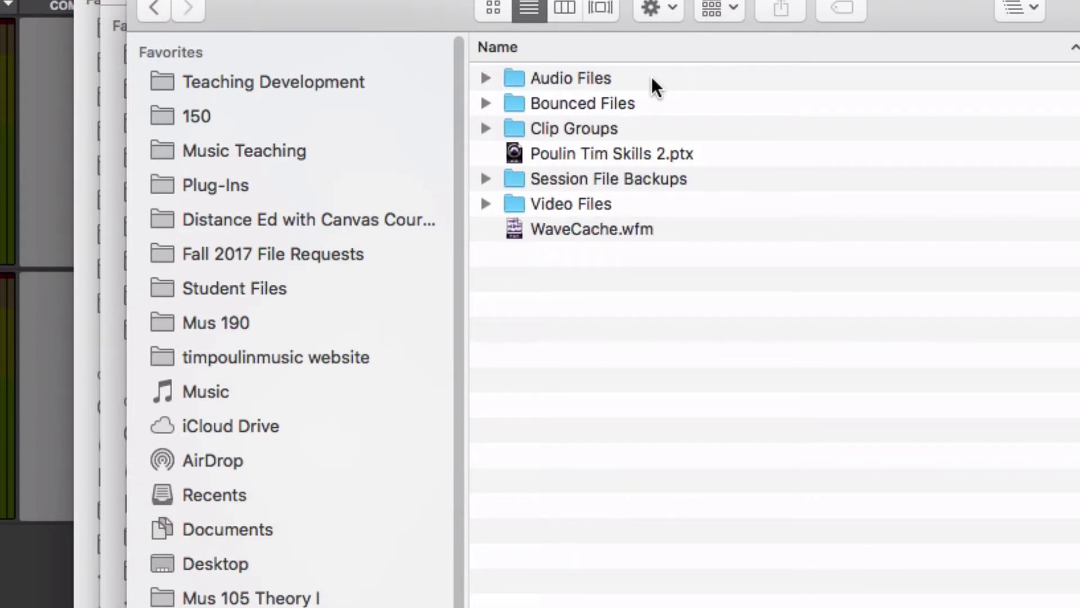
click(620, 159)
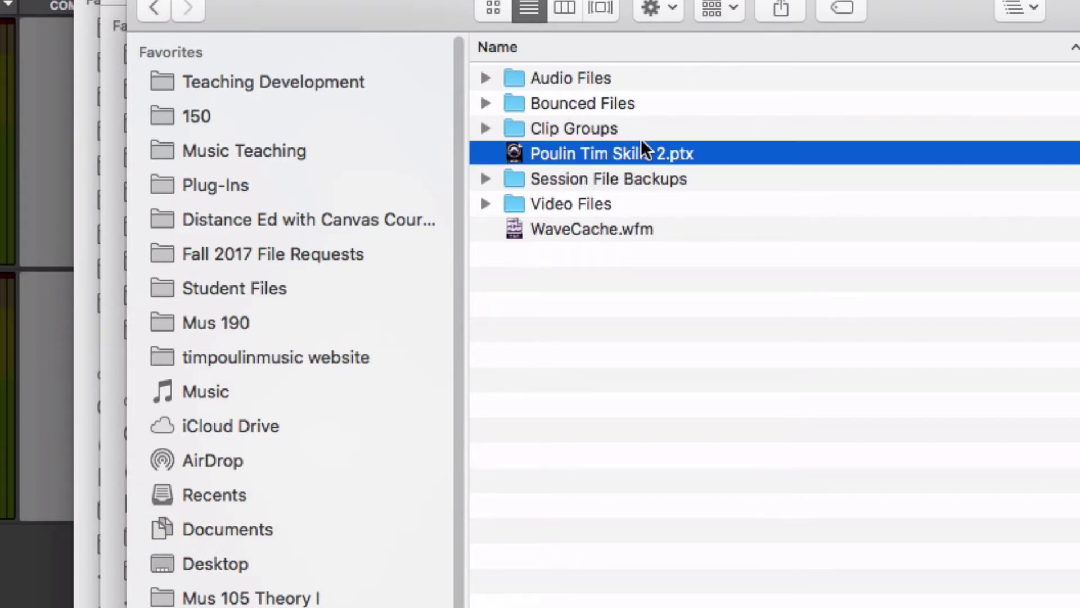
double_click(623, 104)
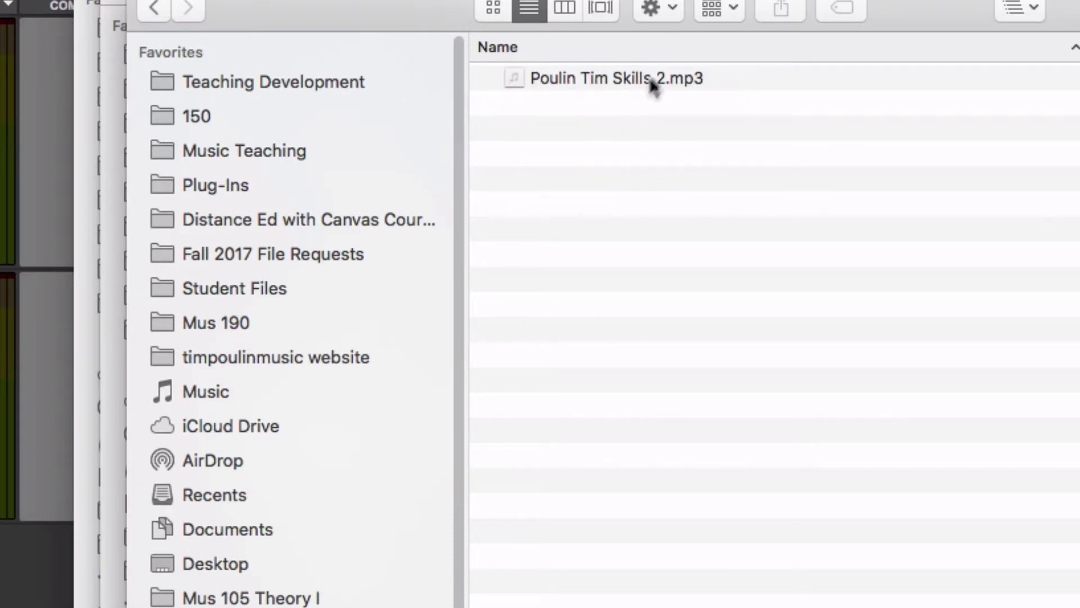
click(660, 78)
key(space)
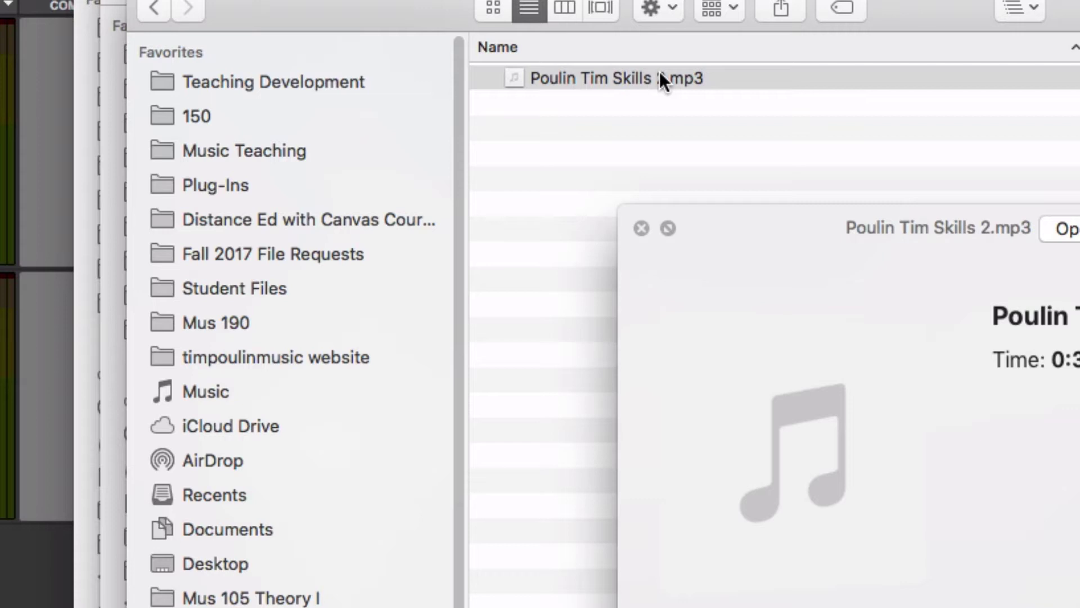
key(space)
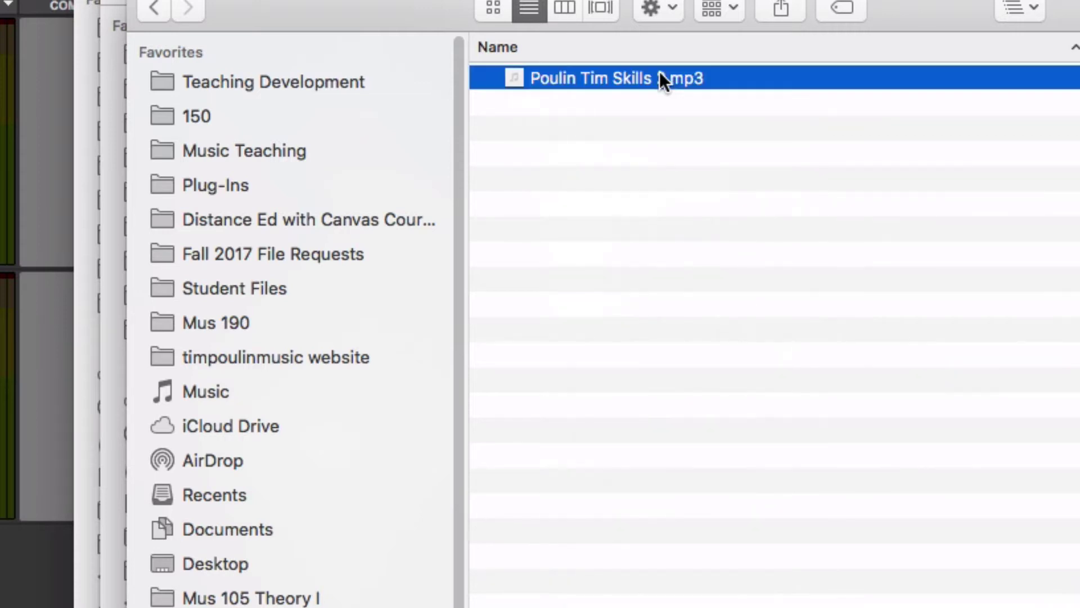
- Switch to Chrome, search for soundcloud in a new tab, open the SoundCloud site and sign in with Facebook
key(super+Tab)
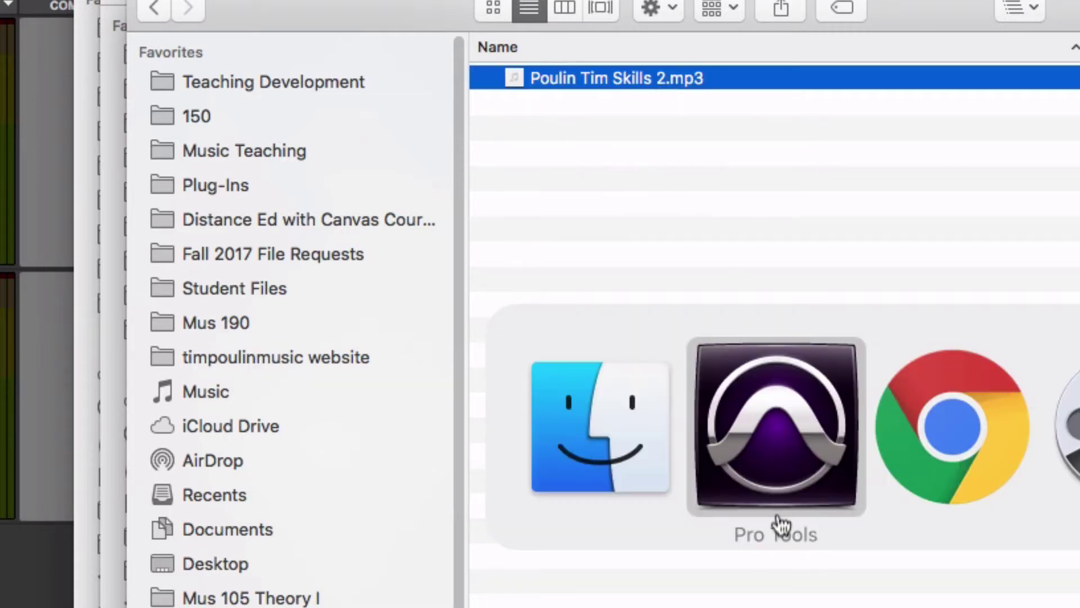
click(904, 451)
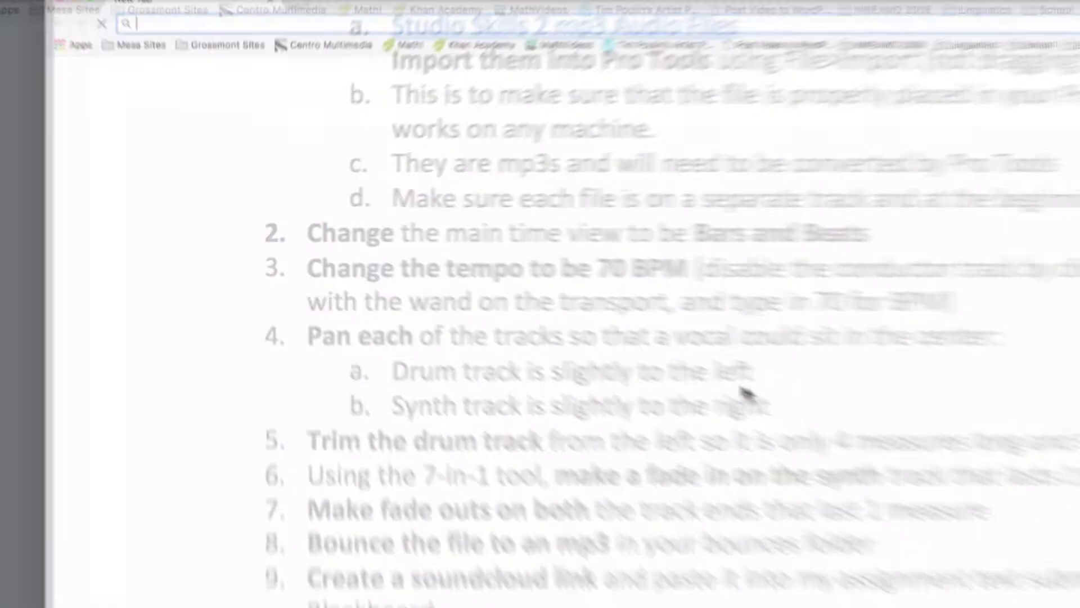
key(super+t)
text(soundcloud)
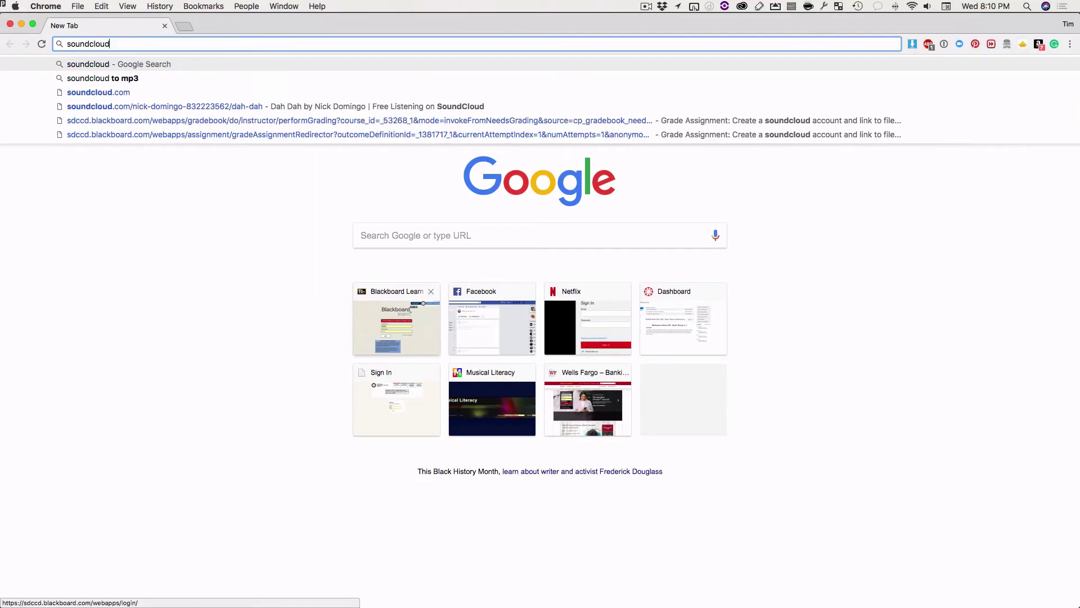
key(Return)
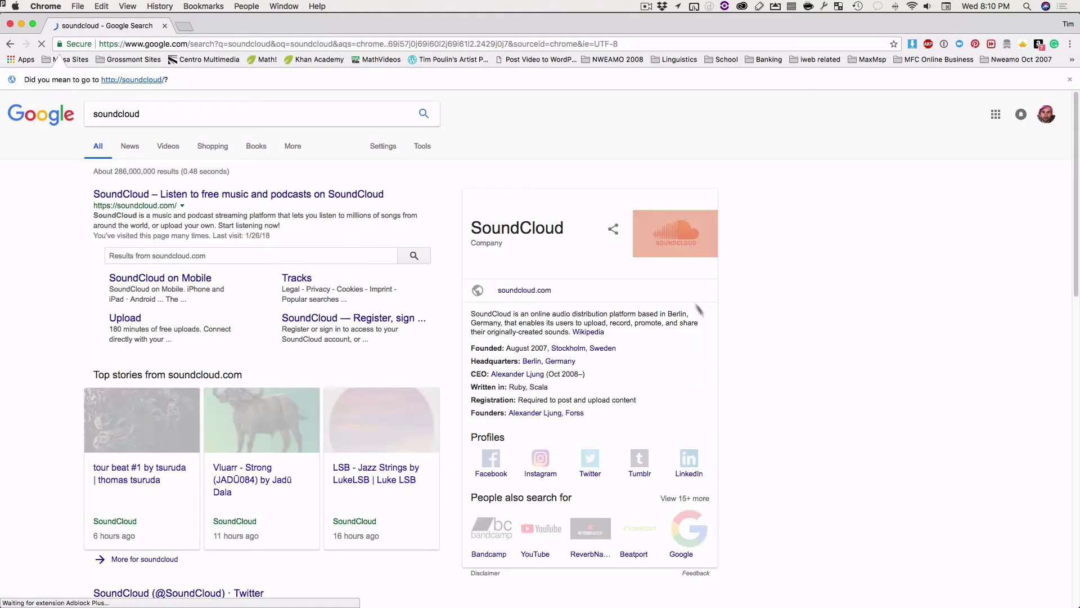
click(205, 194)
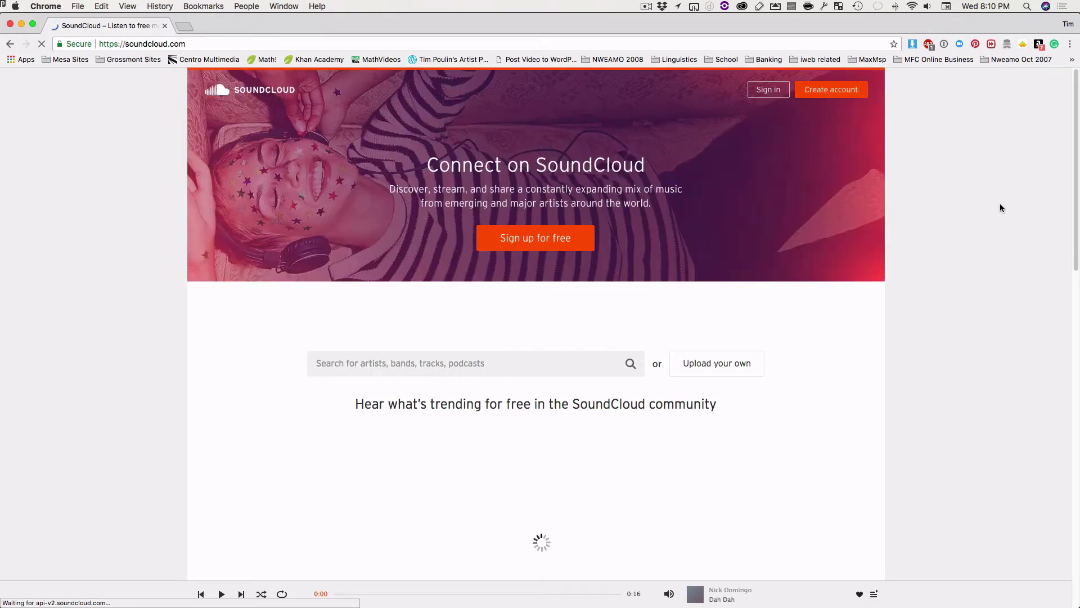
click(771, 90)
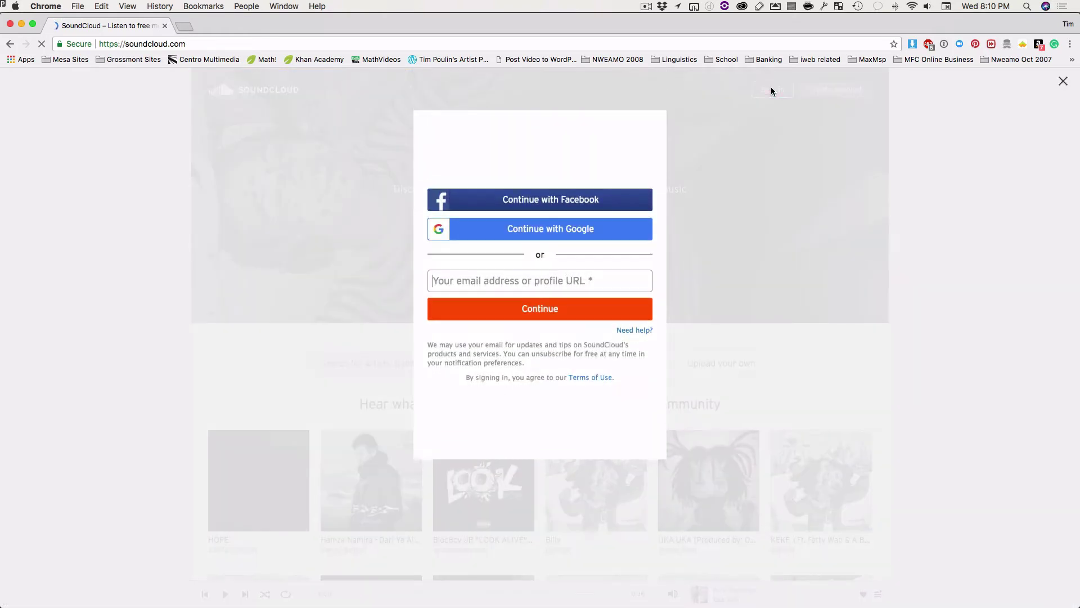
click(548, 201)
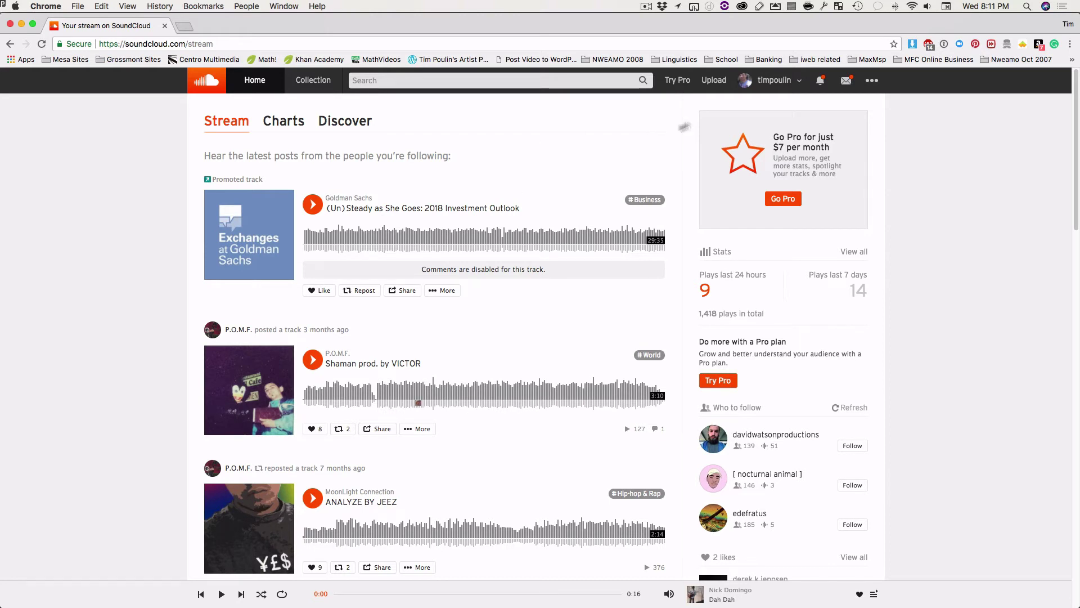
- Upload the bounced mp3 from the session's Bounced Files folder to SoundCloud and save it as a public track
click(714, 81)
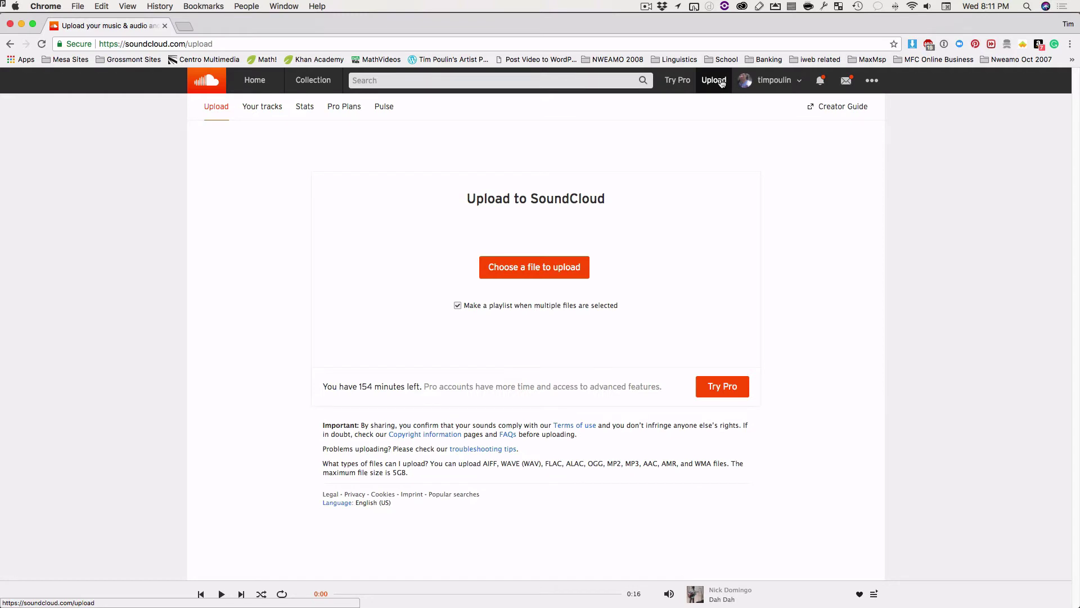
click(536, 268)
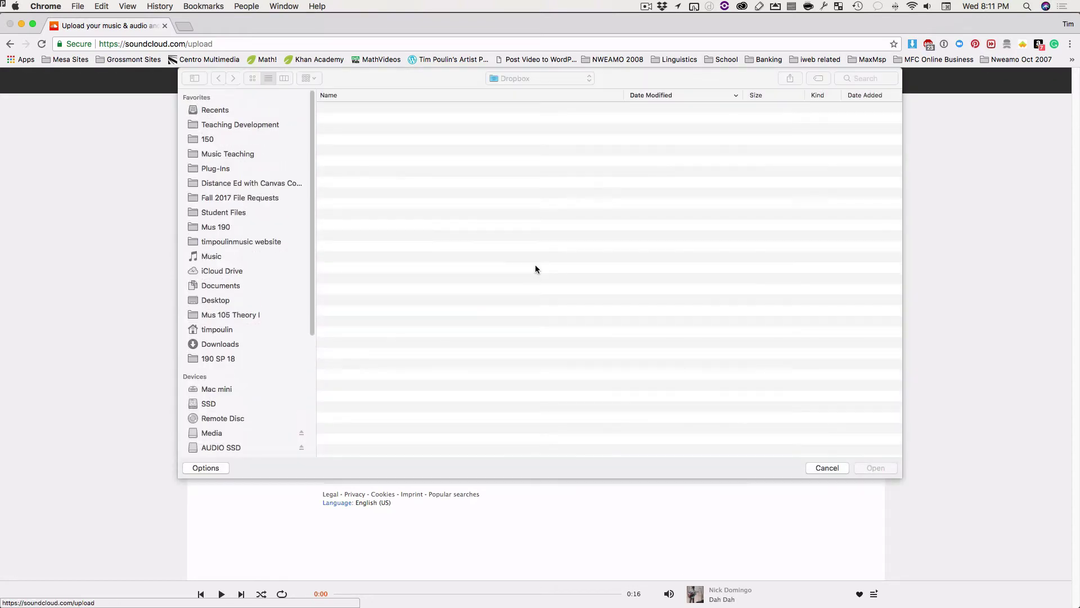
click(239, 284)
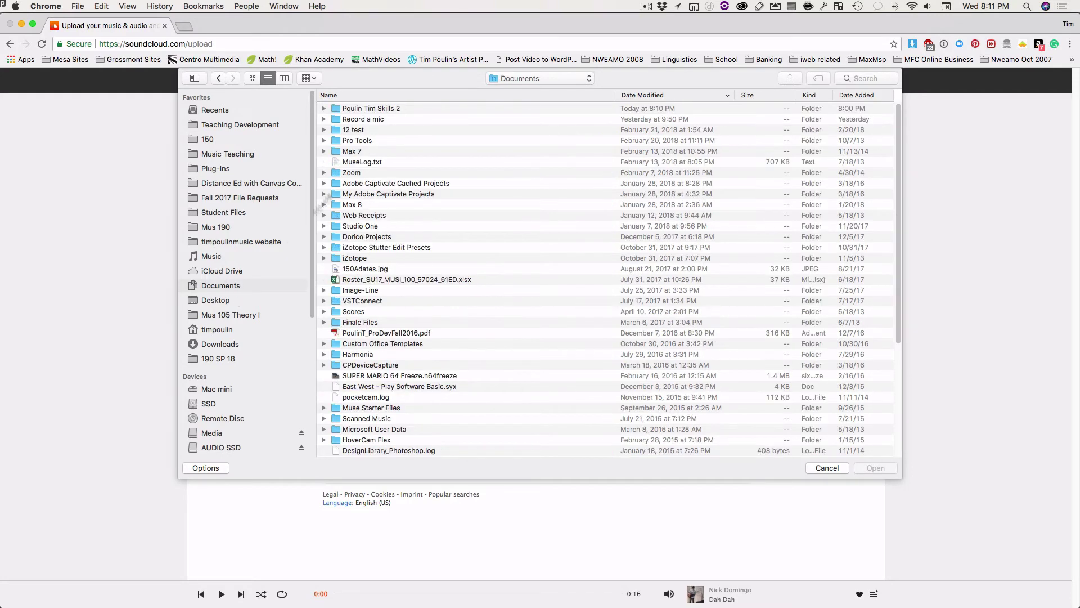
click(374, 110)
double_click(375, 111)
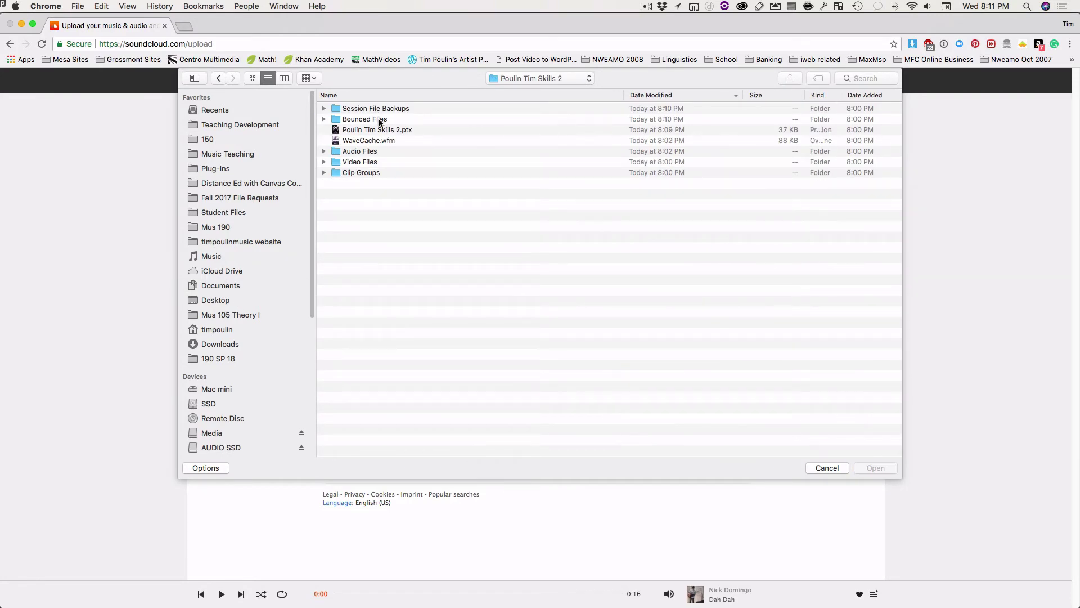
double_click(380, 120)
click(390, 109)
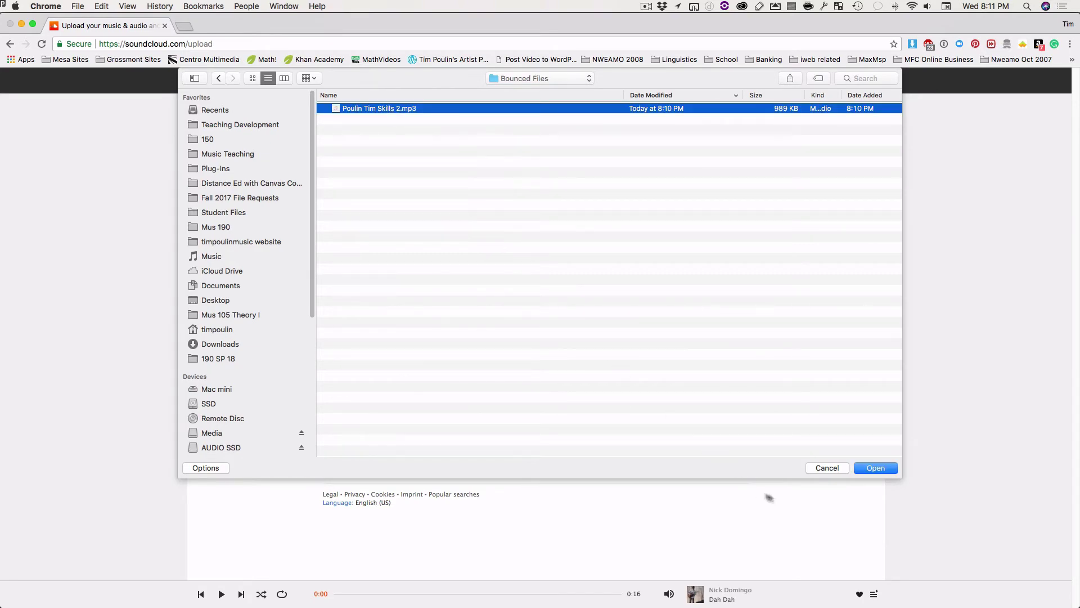
click(876, 468)
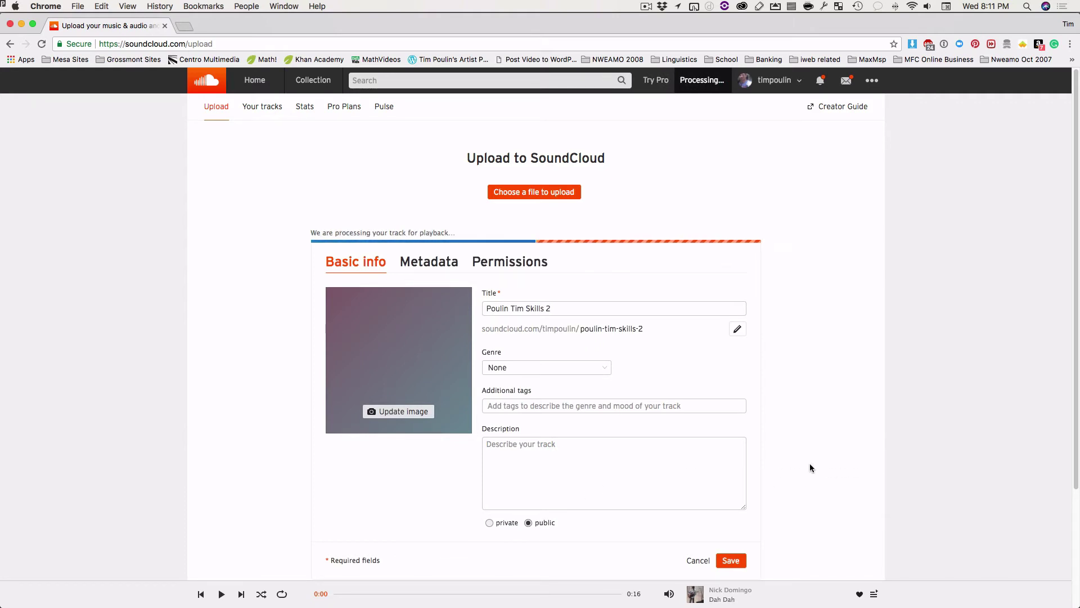
scroll(810, 467, down, 5)
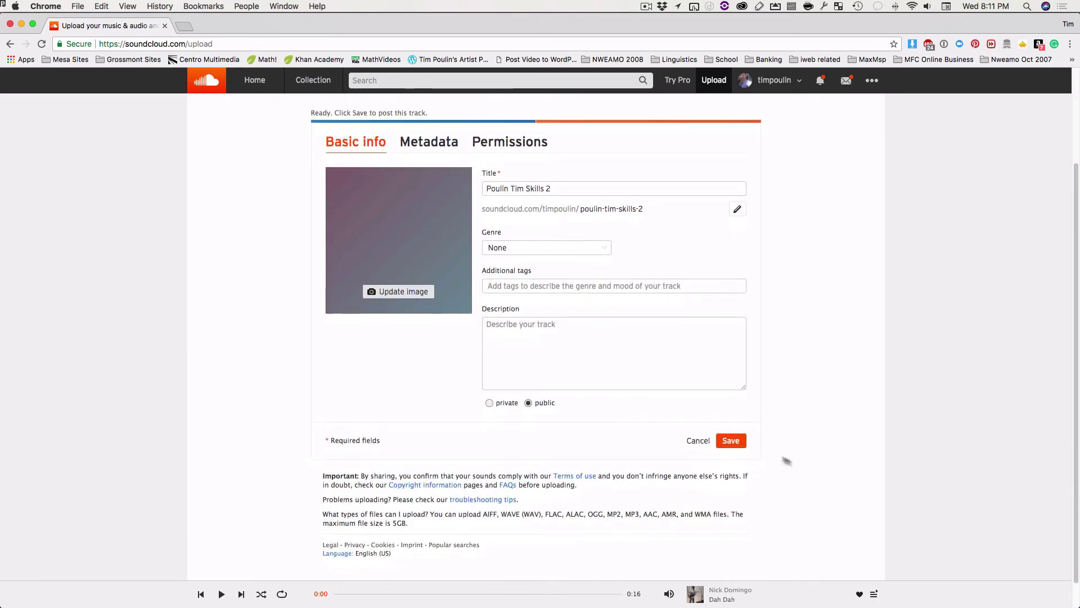
click(731, 442)
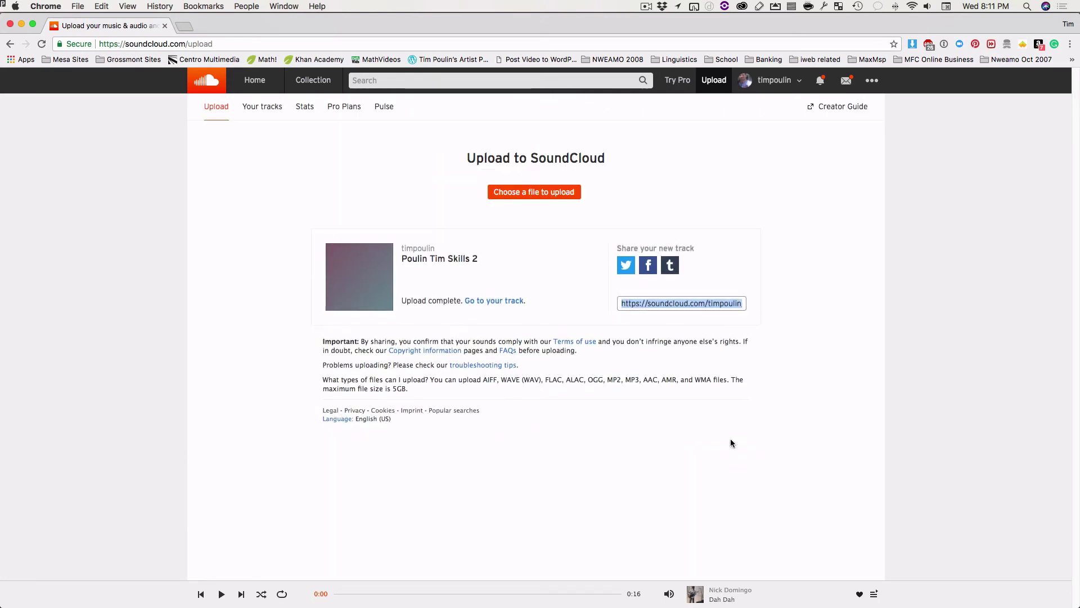
- Go to the uploaded track's page and copy its share link
click(505, 301)
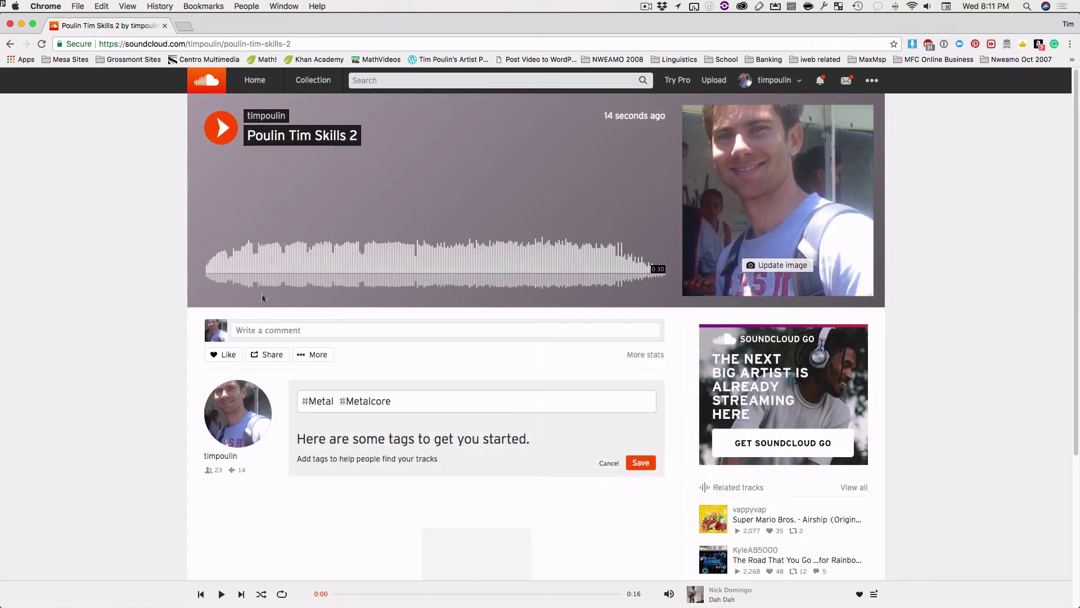
click(262, 354)
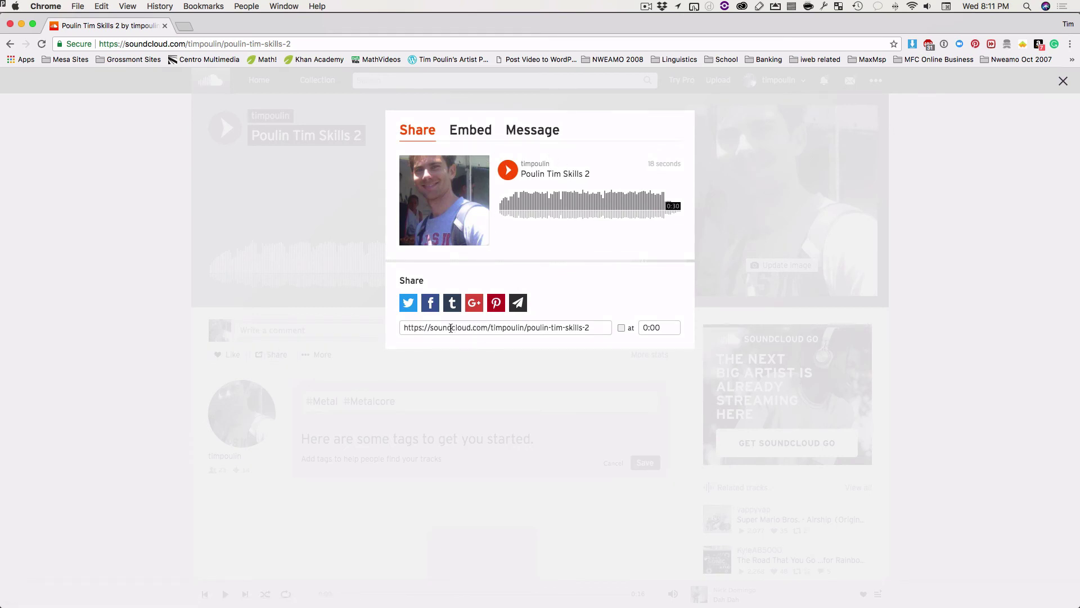
click(450, 328)
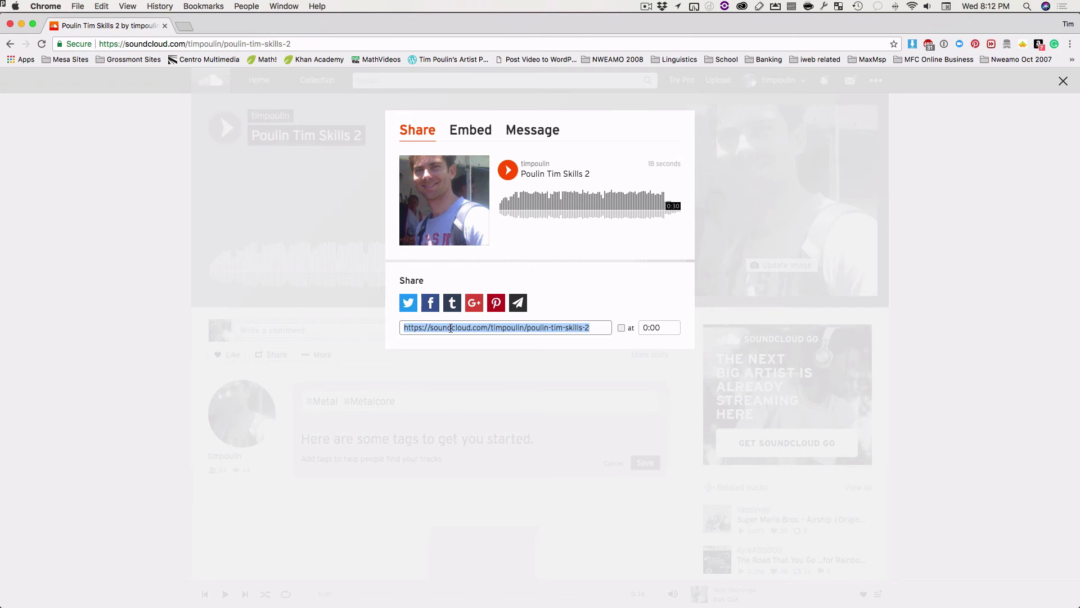
right_click(450, 328)
click(462, 351)
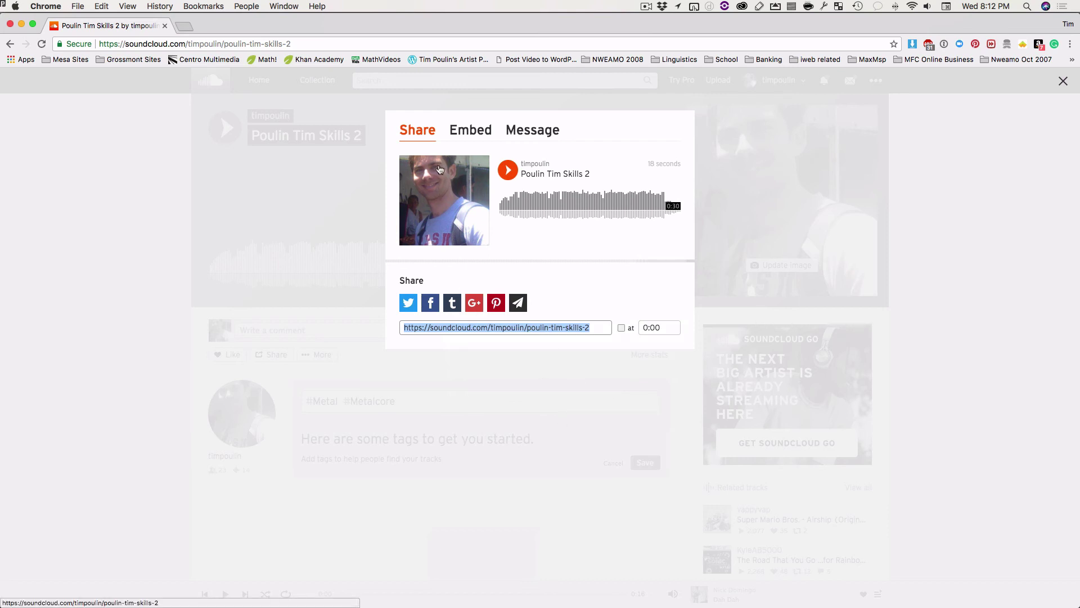
- Close the share dialog and briefly play the uploaded track to check it
click(570, 379)
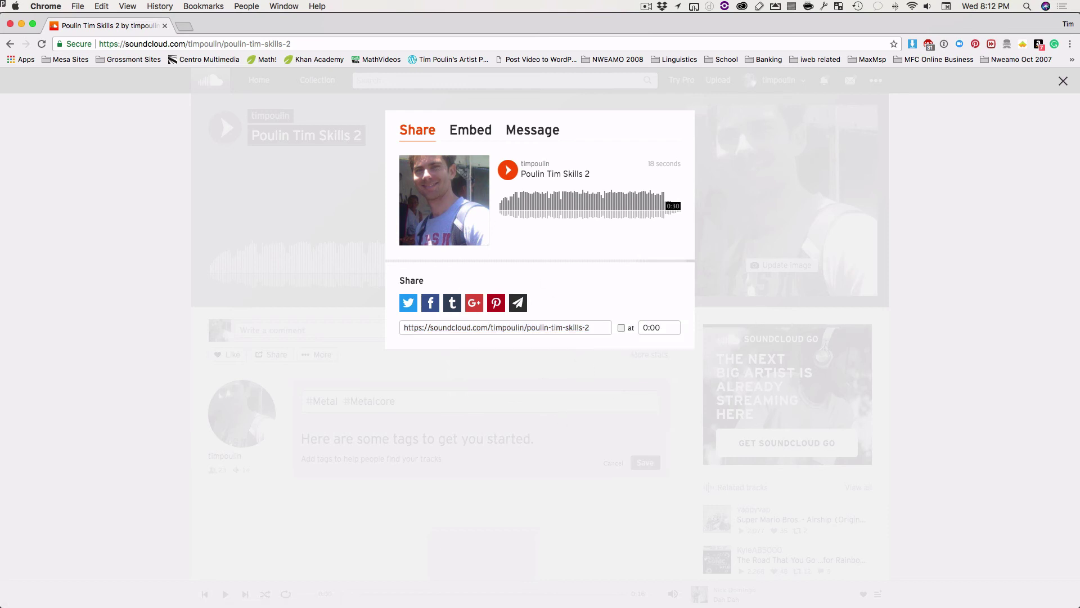
click(365, 208)
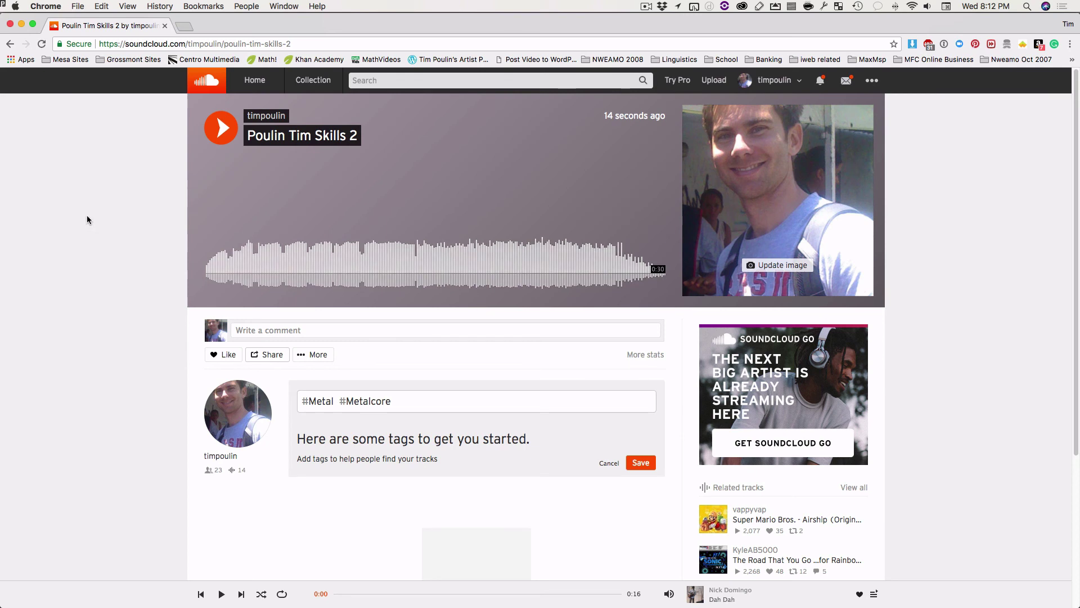
click(221, 130)
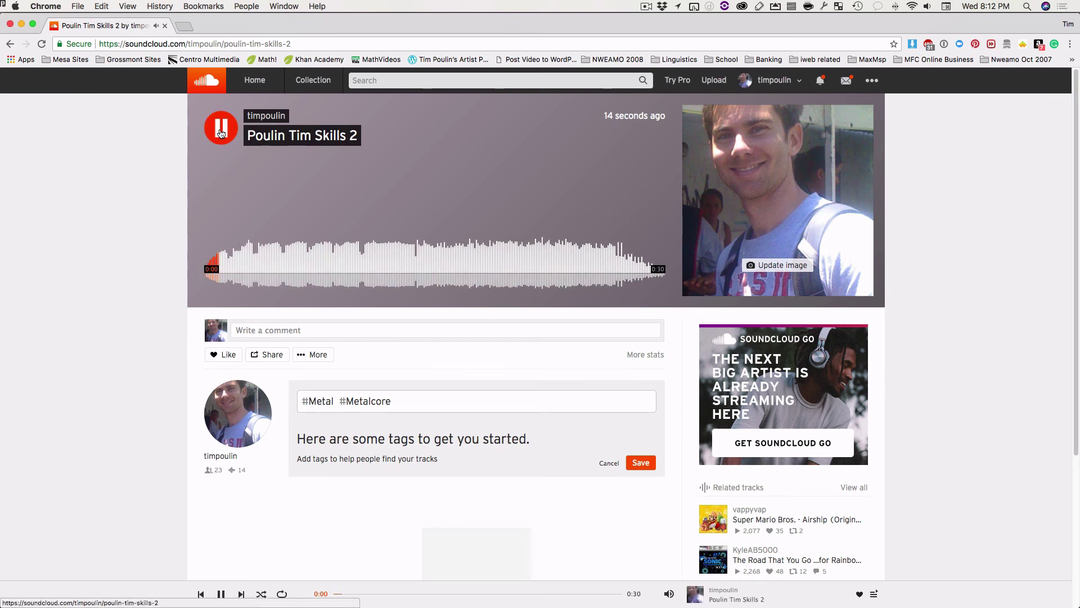
click(221, 132)
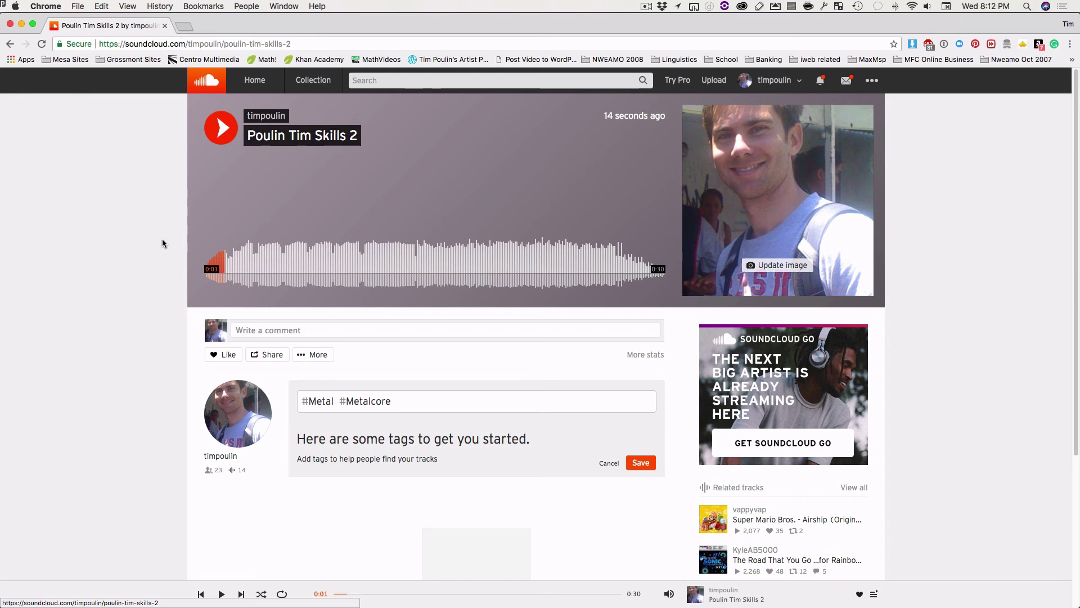
- Return to the Blackboard assignment page and paste the SoundCloud link into a written text submission
key(super+grave)
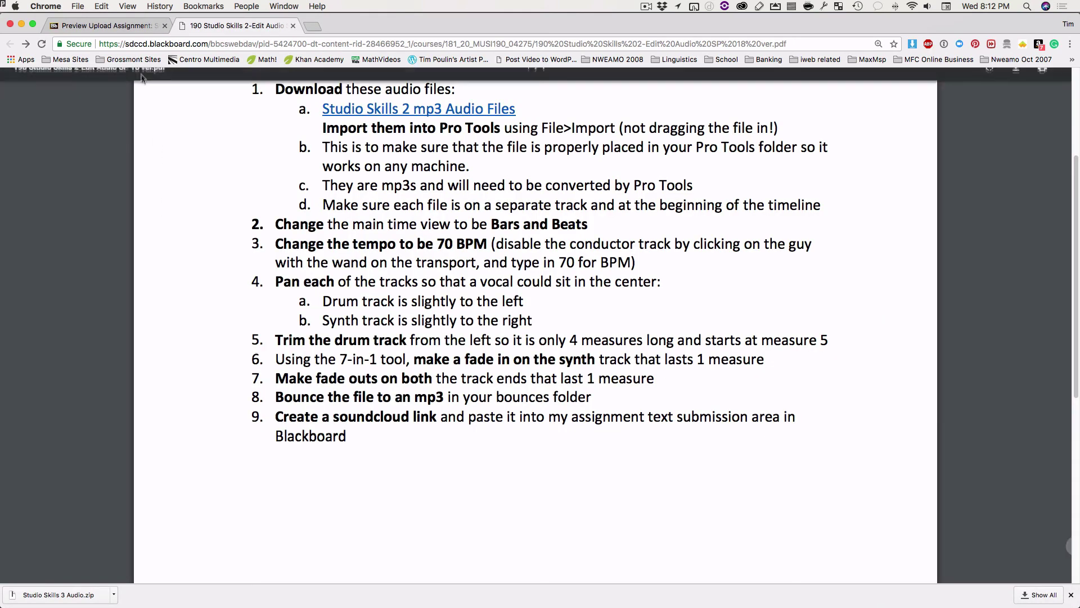
click(116, 28)
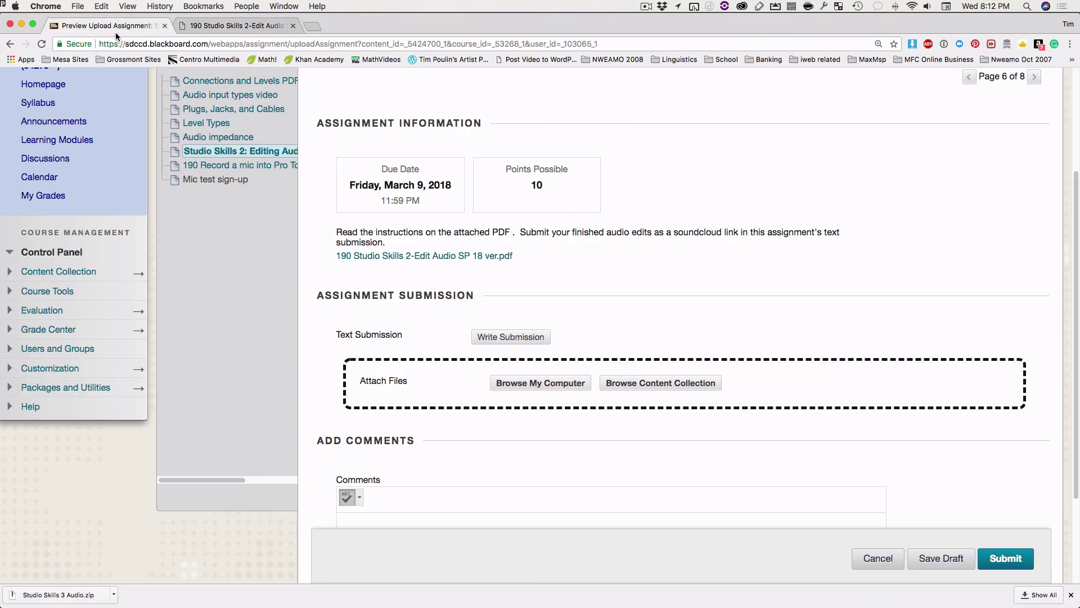
click(494, 340)
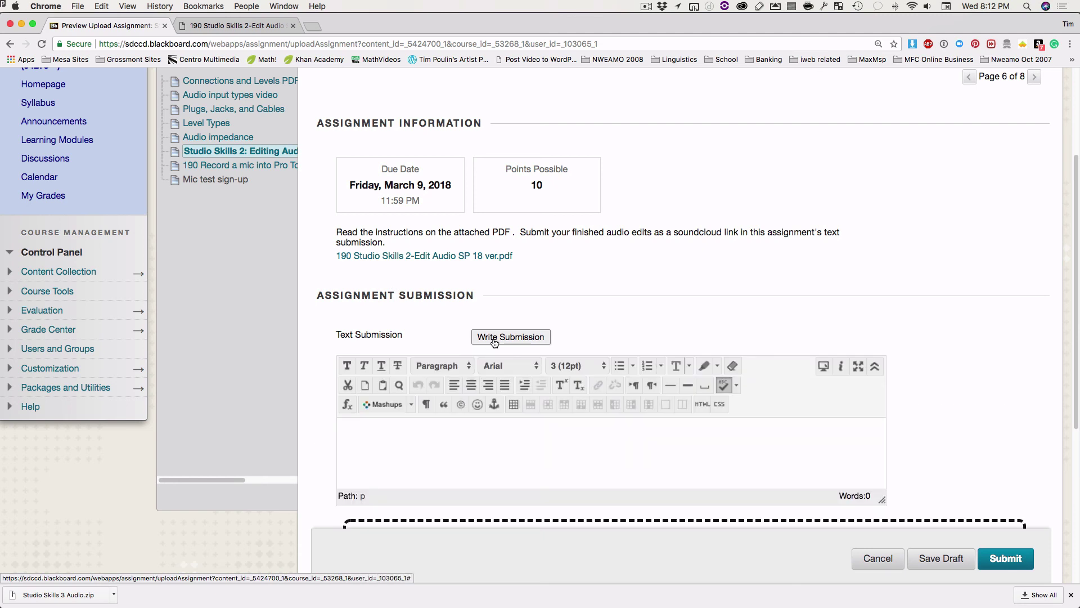
click(375, 442)
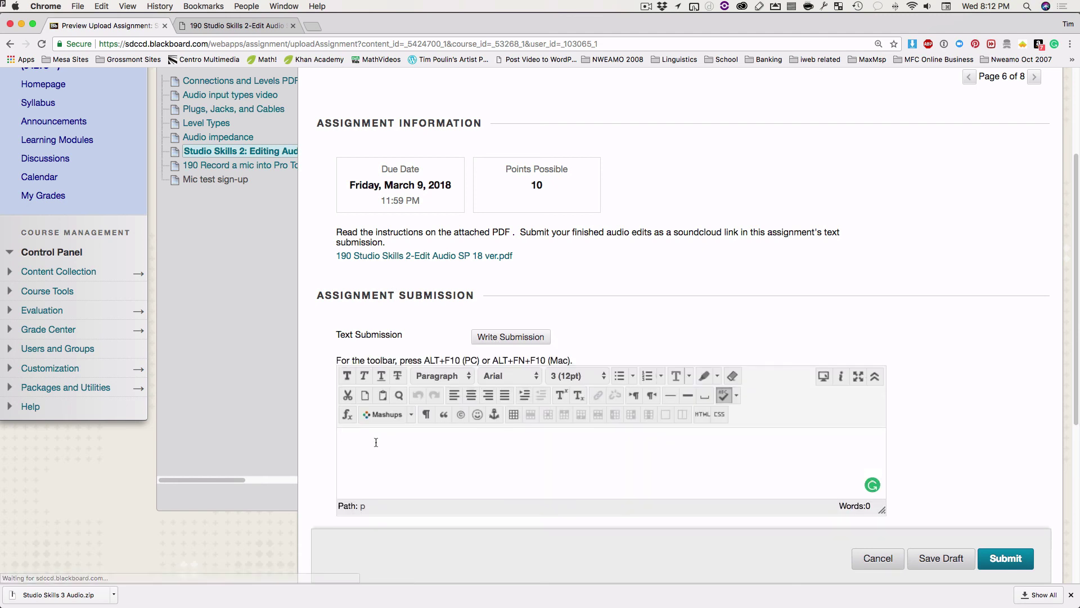
key(super+v)
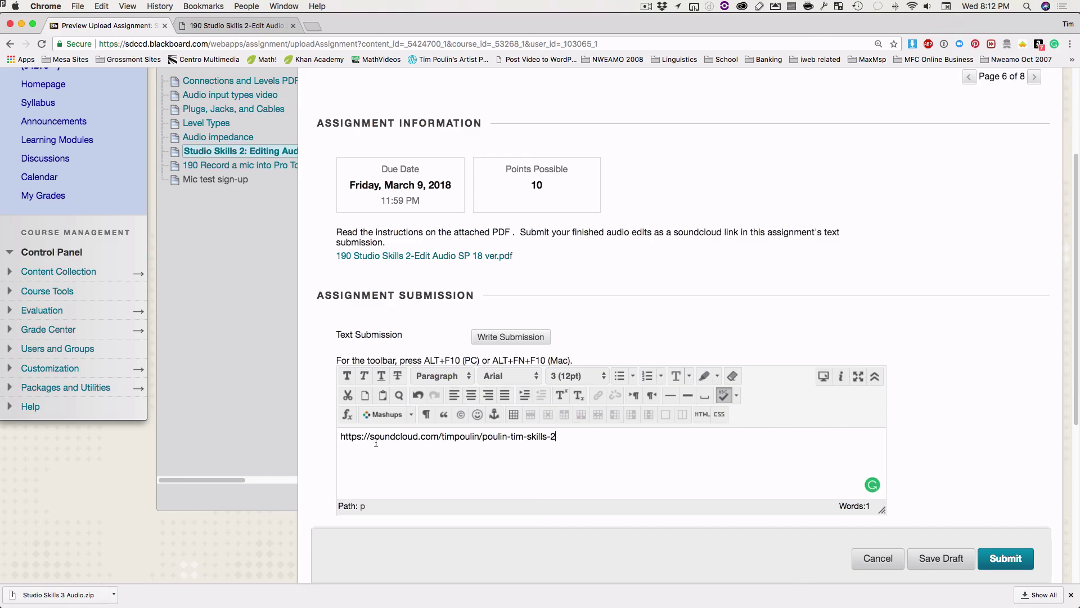